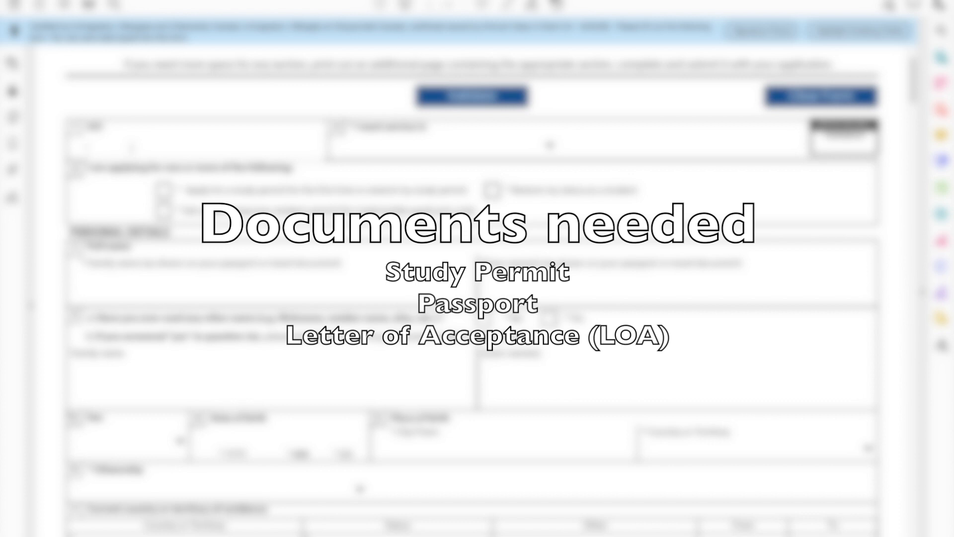
Step: Enter the applicant's UCI number
{"action": "type", "text": "023456"}
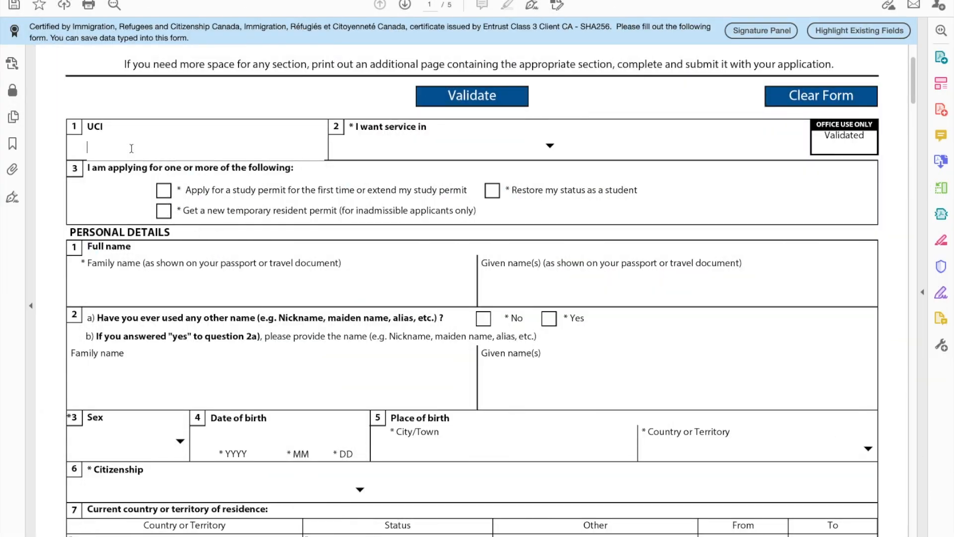
{"action": "type", "text": "s"}
{"action": "key", "text": "BackSpace"}
{"action": "type", "text": "1234567"}
Step: Request service in English and tick the apply-for or extend study permit box
{"action": "left_click", "coordinate": [450, 146]}
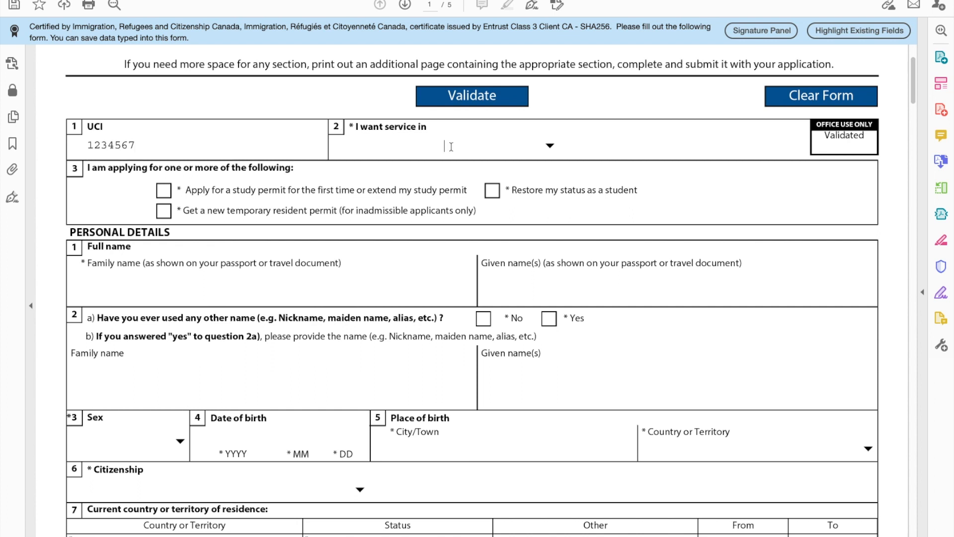
{"action": "left_click", "coordinate": [547, 146]}
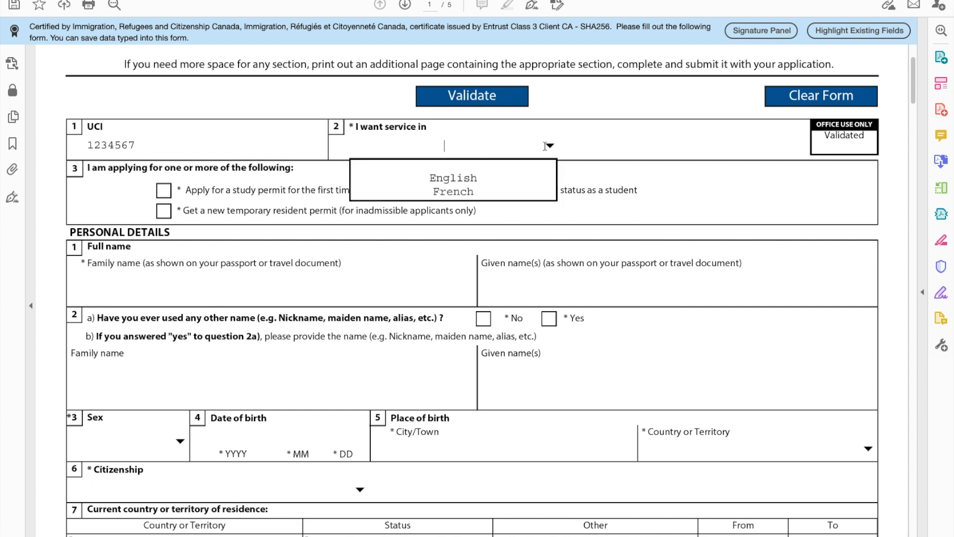
{"action": "left_click", "coordinate": [465, 179]}
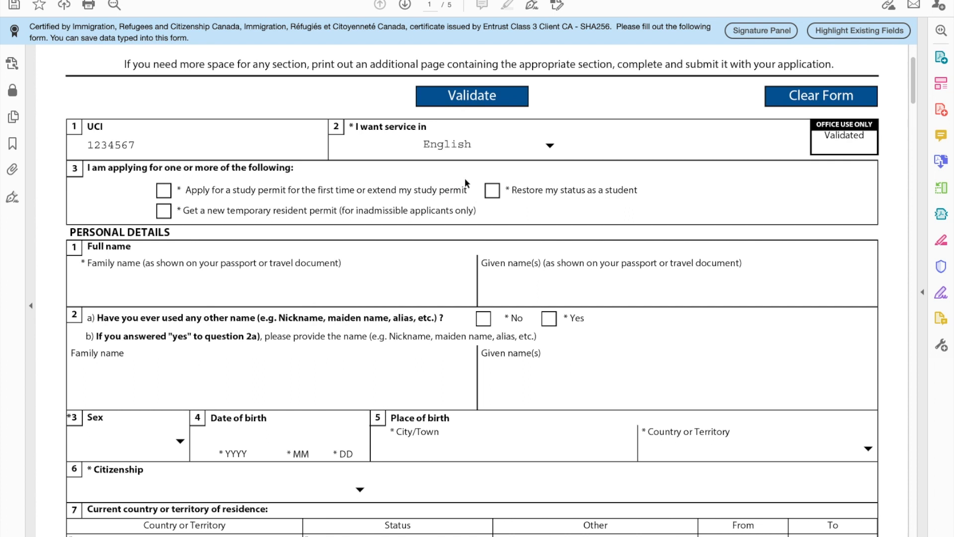
{"action": "left_click", "coordinate": [163, 193]}
Step: Enter the applicant's family and given names and answer No to other names used
{"action": "scroll", "coordinate": [310, 314], "scroll_direction": "down", "scroll_amount": 3}
{"action": "left_click", "coordinate": [93, 182]}
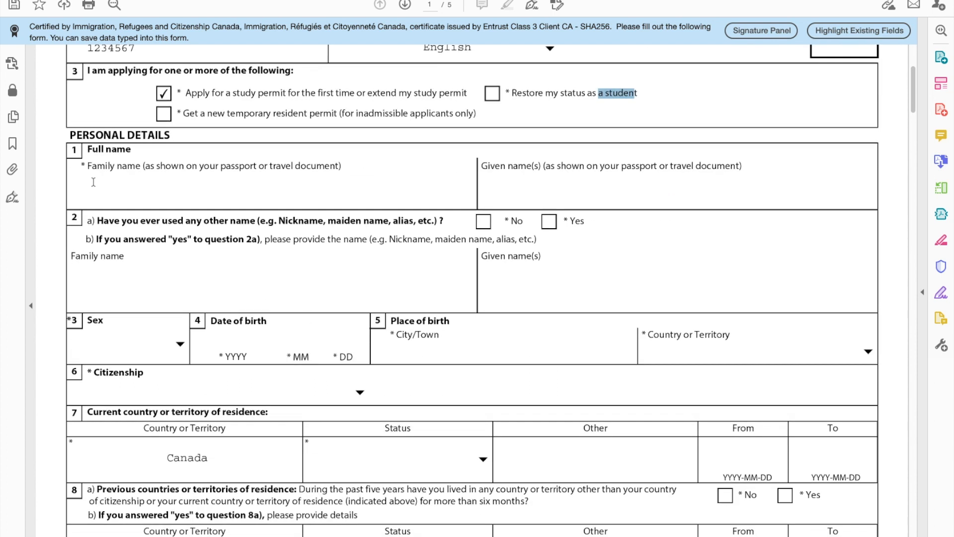
{"action": "type", "text": "DELA CRUZ"}
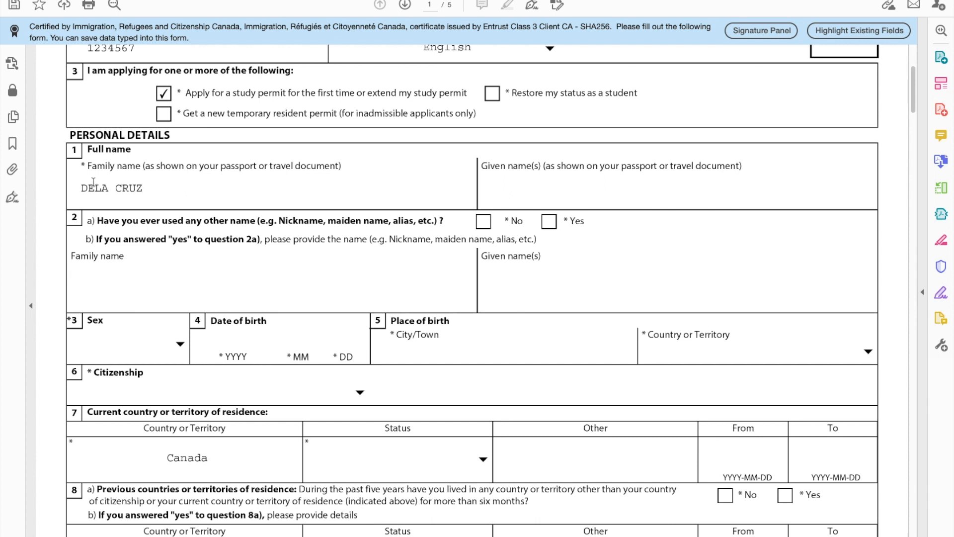
{"action": "type", "text": "JUANA"}
{"action": "scroll", "coordinate": [272, 307], "scroll_direction": "down", "scroll_amount": 2}
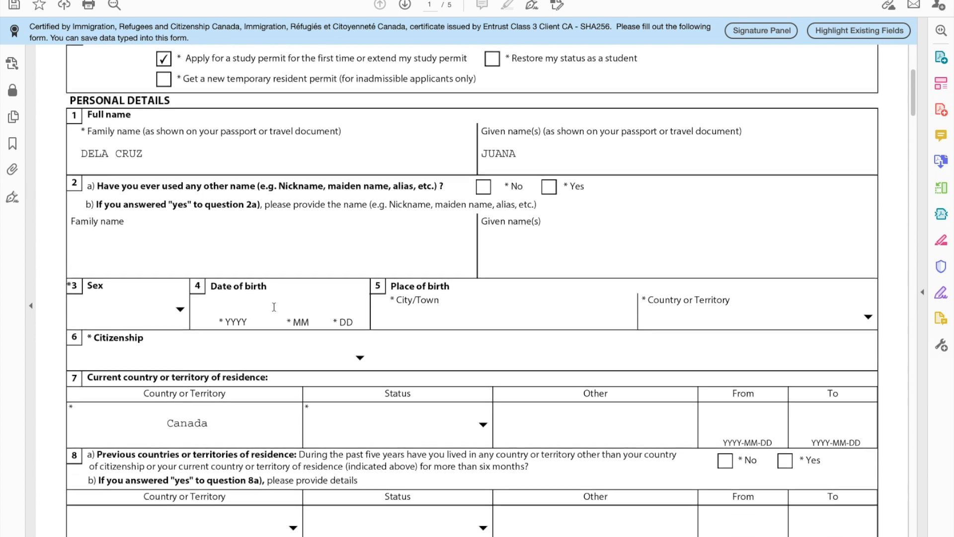
{"action": "left_click", "coordinate": [483, 168]}
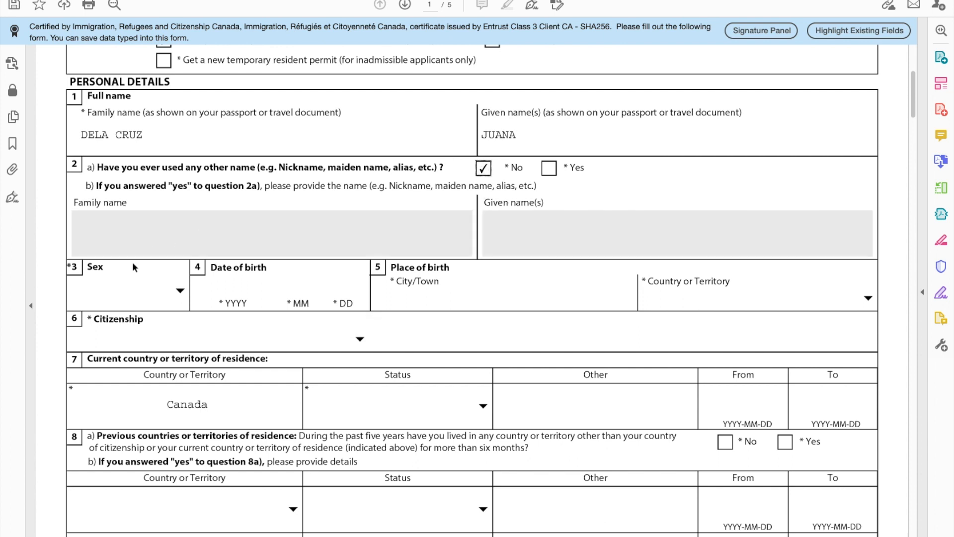
Step: Set sex to Female, date of birth 1997 01 01, and birth city MANILA
{"action": "left_click", "coordinate": [181, 292]}
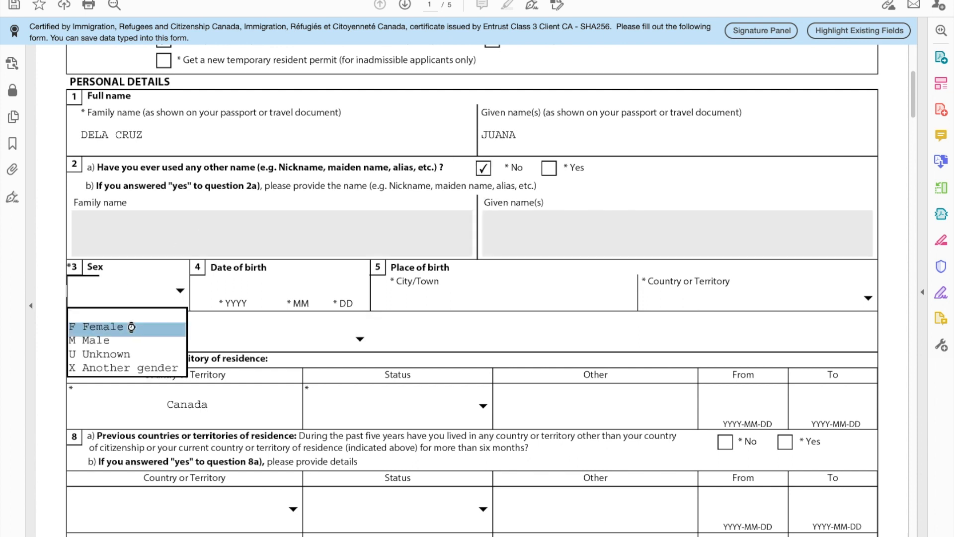
{"action": "left_click", "coordinate": [132, 326]}
{"action": "left_click", "coordinate": [225, 281]}
{"action": "type", "text": "199"}
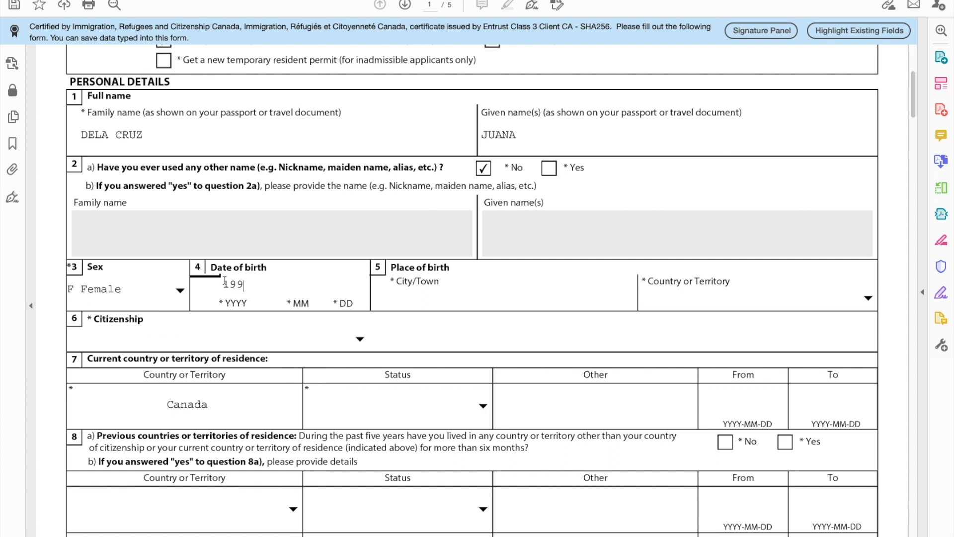
{"action": "type", "text": "7 01 01"}
{"action": "left_click", "coordinate": [446, 296]}
{"action": "type", "text": "MANILA"}
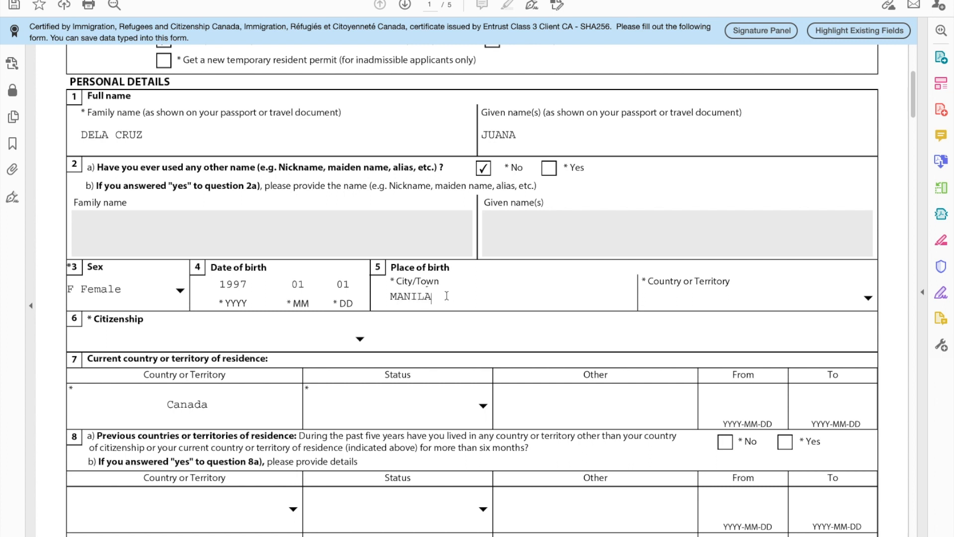
Step: Choose Philippines as the country of birth
{"action": "left_click", "coordinate": [819, 294]}
{"action": "left_click", "coordinate": [867, 298]}
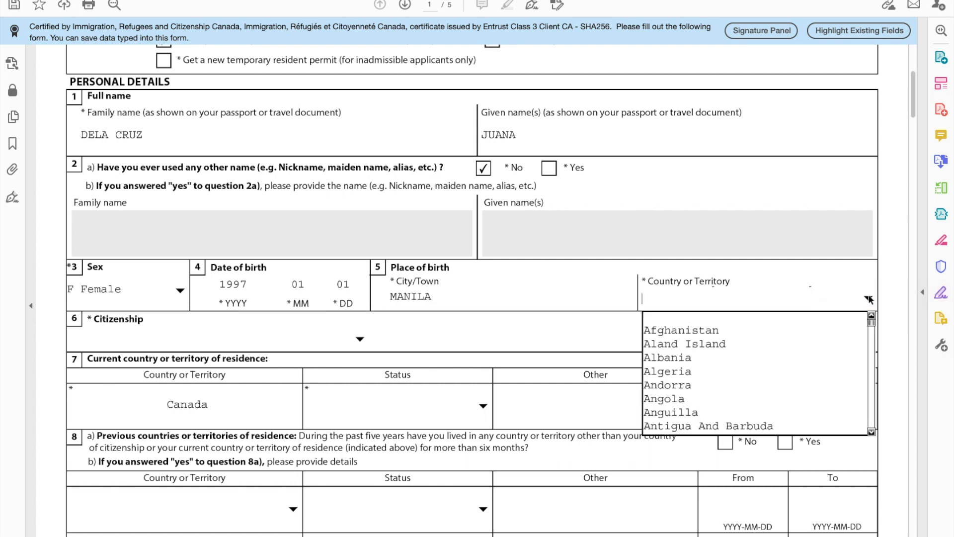
{"action": "type", "text": "pal"}
{"action": "key", "text": "Down"}
{"action": "key", "text": "Down"}
{"action": "key", "text": "Down"}
{"action": "key", "text": "Down"}
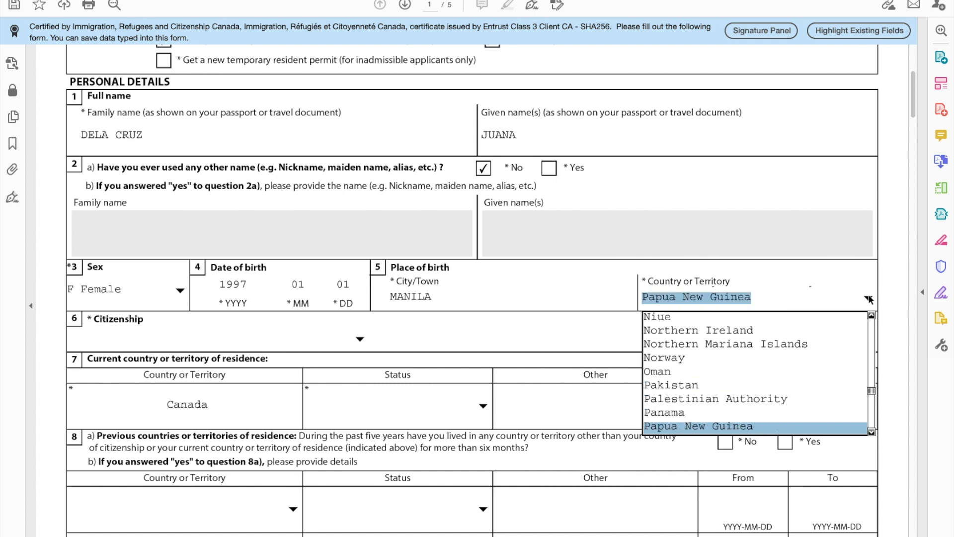
{"action": "key", "text": "Down"}
{"action": "key", "text": "Return"}
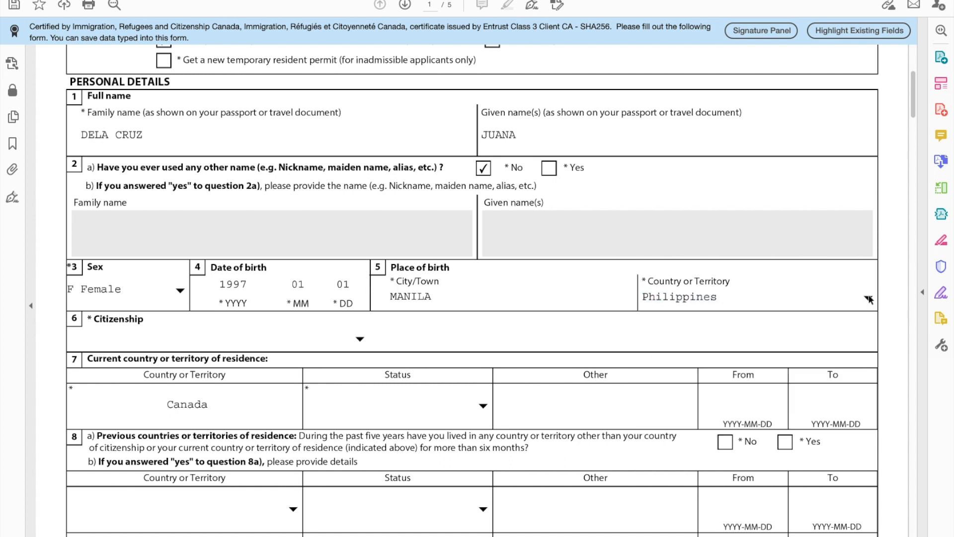
Step: Choose Philippines as the country of citizenship
{"action": "scroll", "coordinate": [343, 322], "scroll_direction": "down", "scroll_amount": 2}
{"action": "left_click", "coordinate": [359, 271]}
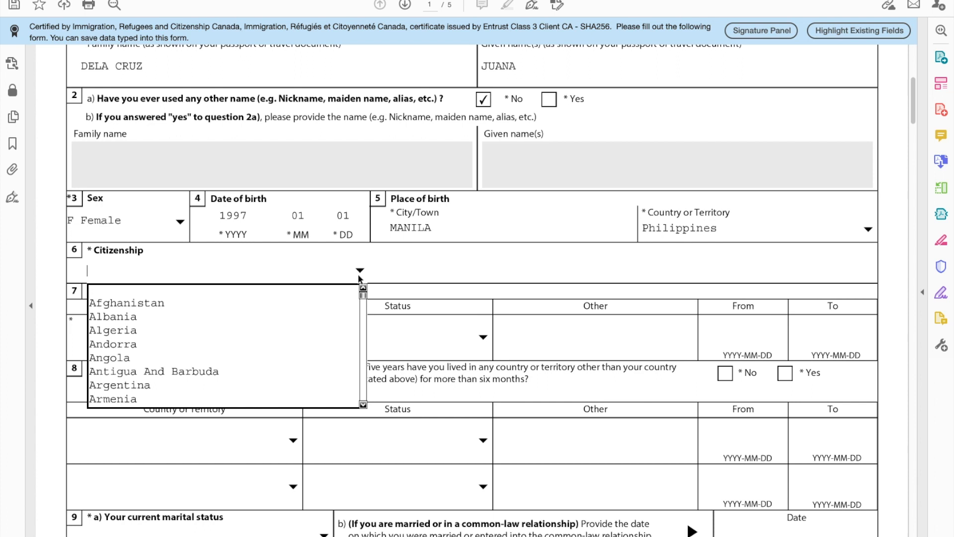
{"action": "key", "text": "p"}
{"action": "key", "text": "Down"}
{"action": "key", "text": "Down"}
{"action": "key", "text": "Down"}
{"action": "key", "text": "Down"}
{"action": "key", "text": "Down"}
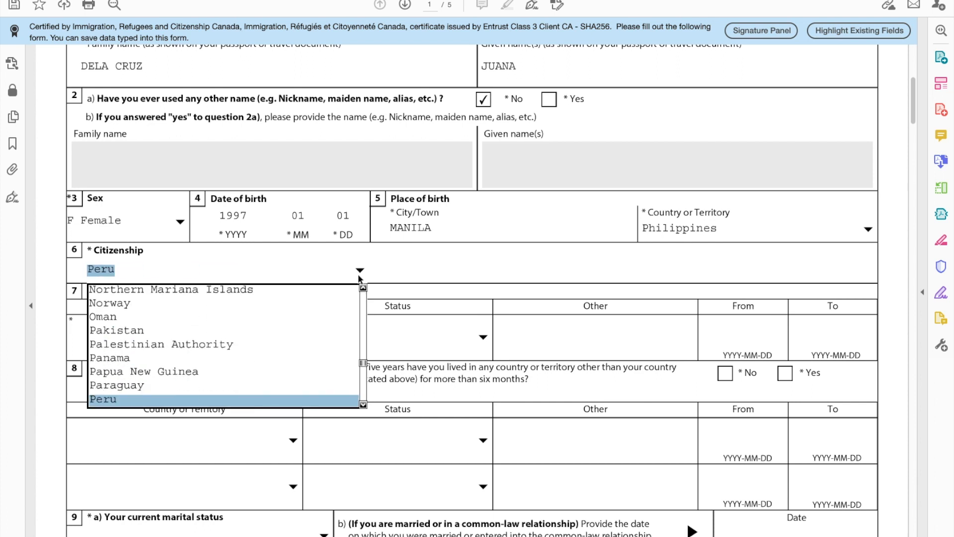
{"action": "key", "text": "Down"}
{"action": "key", "text": "Return"}
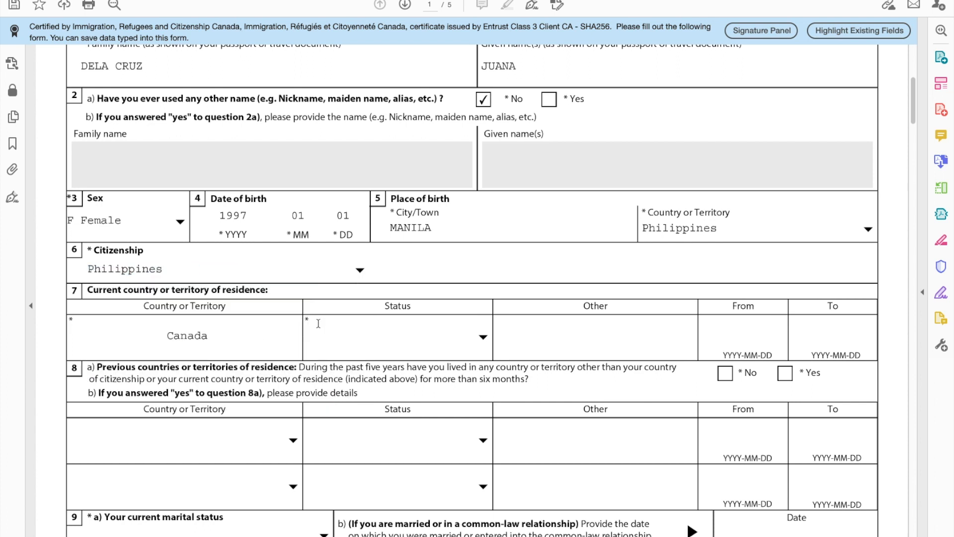
{"action": "scroll", "coordinate": [308, 351], "scroll_direction": "down", "scroll_amount": 2}
{"action": "scroll", "coordinate": [308, 350], "scroll_direction": "down", "scroll_amount": 3}
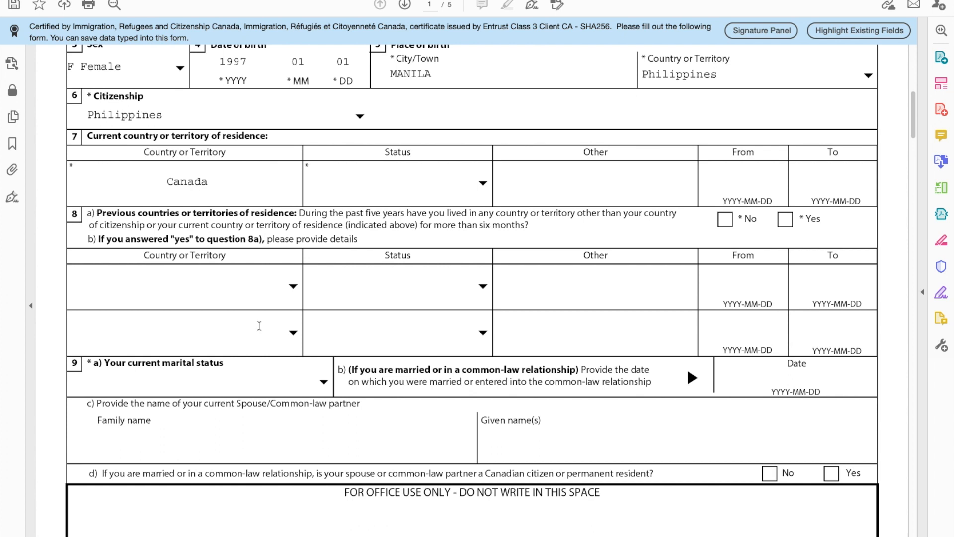
Step: Set residence status to Student from 2020-01-01 to 2021-05-01
{"action": "left_click", "coordinate": [483, 184]}
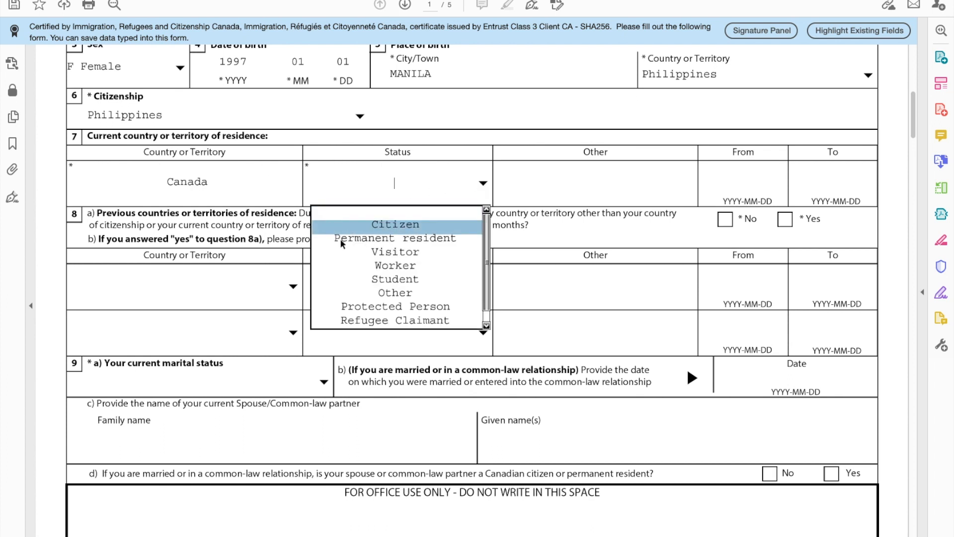
{"action": "left_click", "coordinate": [388, 281]}
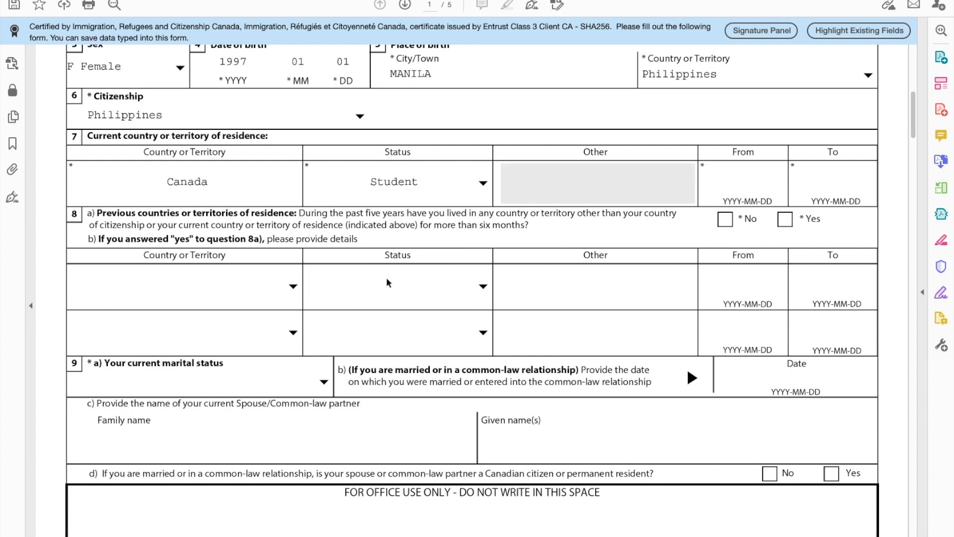
{"action": "left_click", "coordinate": [737, 178]}
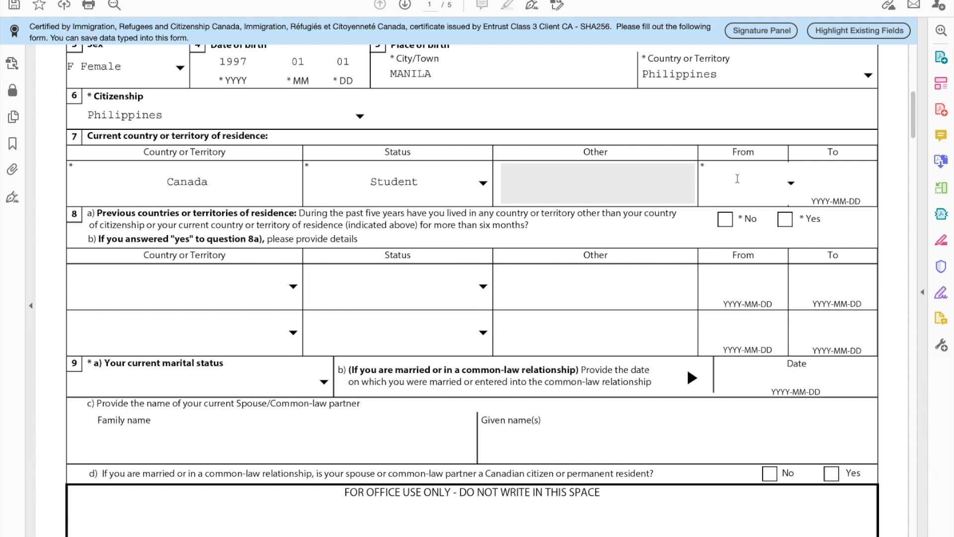
{"action": "type", "text": "20200"}
{"action": "key", "text": "BackSpace"}
{"action": "type", "text": "-01-01"}
{"action": "left_click", "coordinate": [827, 182]}
{"action": "type", "text": "2021"}
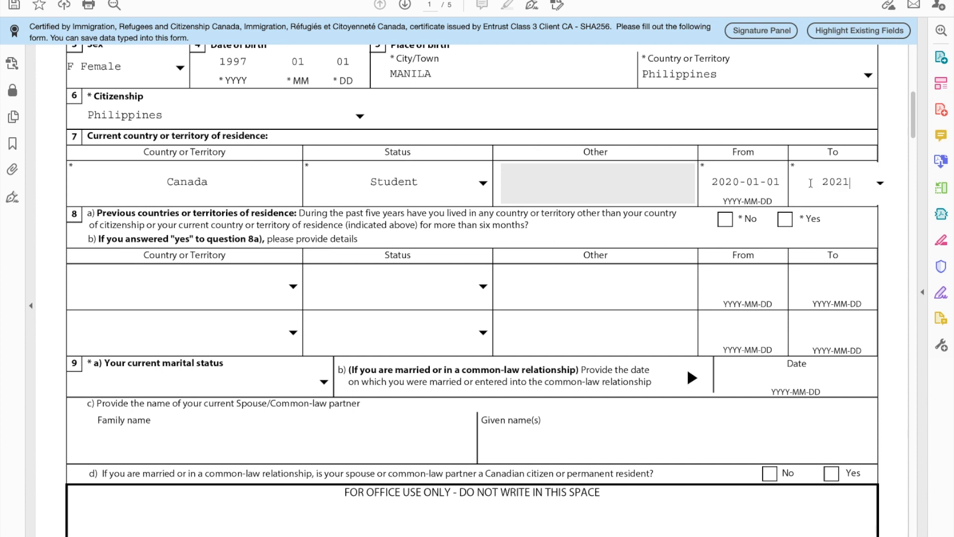
{"action": "type", "text": "-05-01"}
{"action": "left_click", "coordinate": [900, 123]}
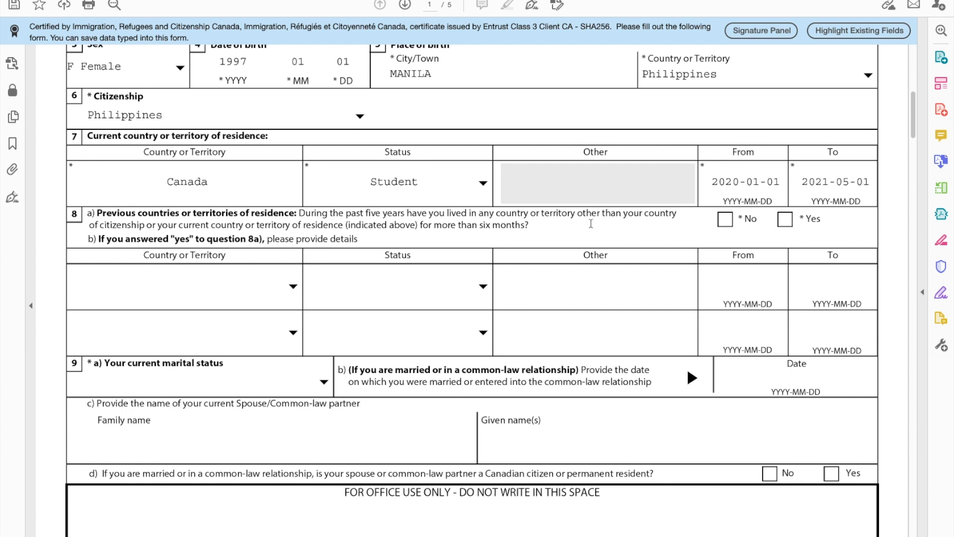
Step: Answer No to having lived in other countries previously (8a)
{"action": "scroll", "coordinate": [168, 258], "scroll_direction": "down", "scroll_amount": 1}
{"action": "scroll", "coordinate": [168, 258], "scroll_direction": "down", "scroll_amount": 1}
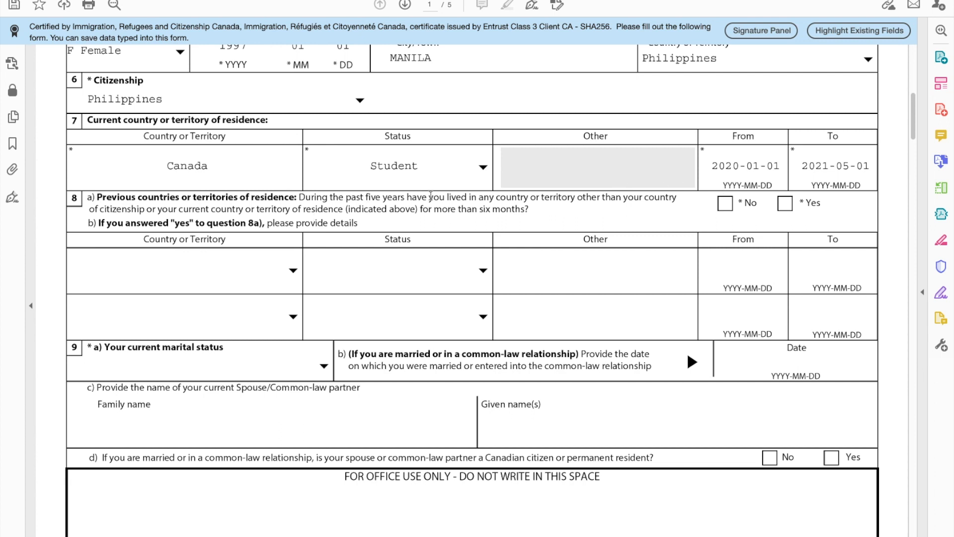
{"action": "left_click", "coordinate": [724, 205]}
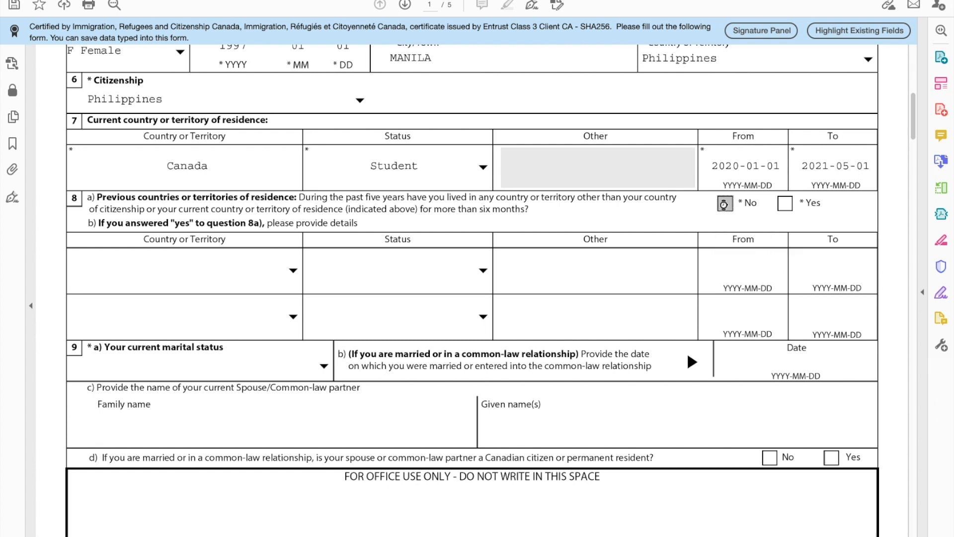
{"action": "scroll", "coordinate": [295, 239], "scroll_direction": "down", "scroll_amount": 5}
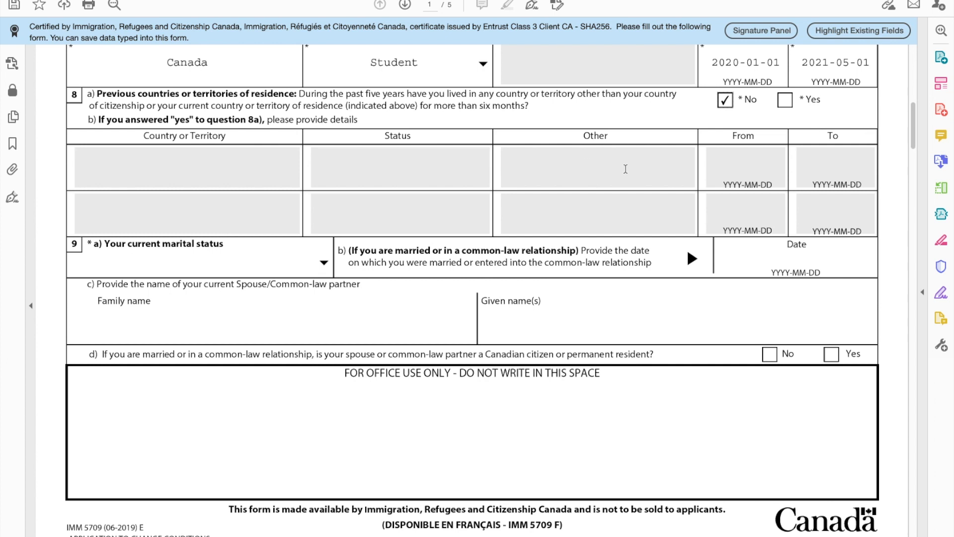
Step: Set the current marital status to Single
{"action": "scroll", "coordinate": [371, 210], "scroll_direction": "down", "scroll_amount": 5}
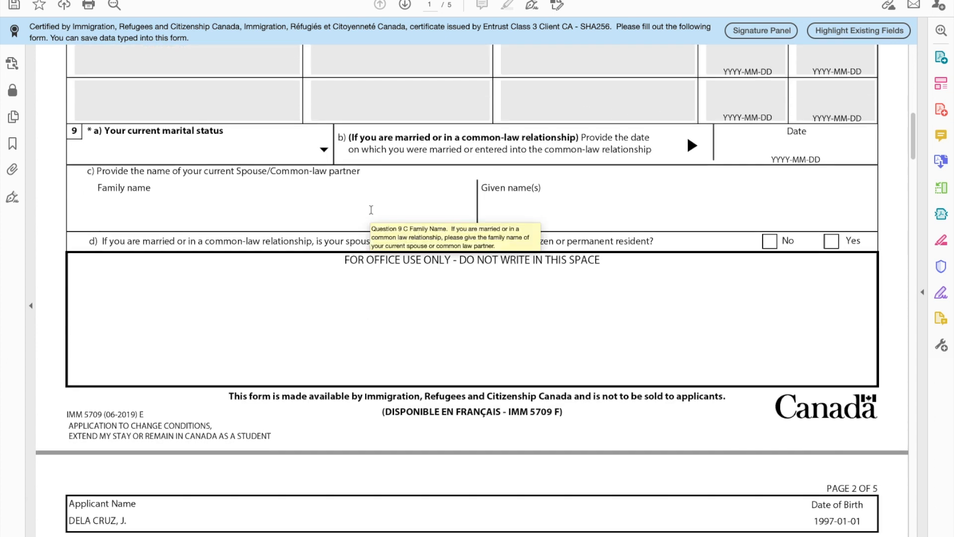
{"action": "left_click", "coordinate": [326, 153]}
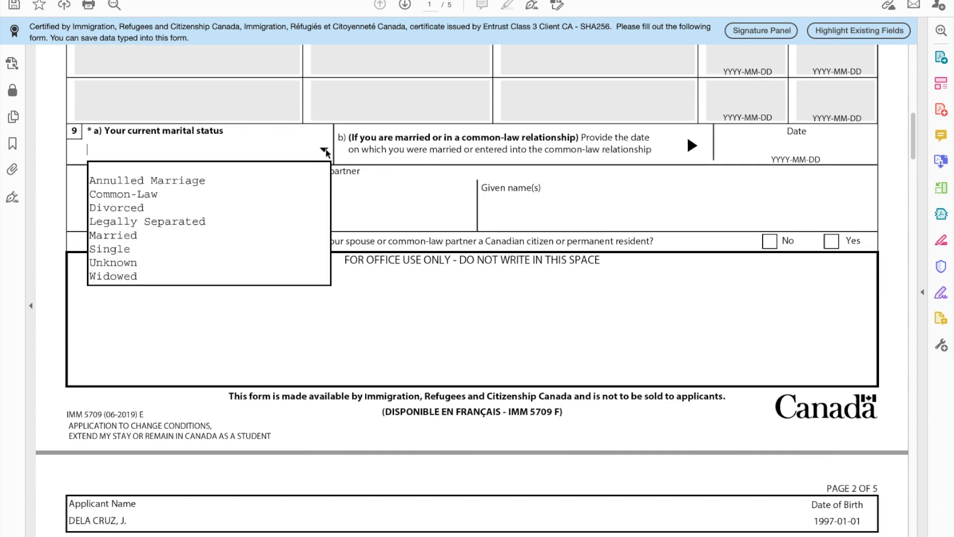
{"action": "left_click", "coordinate": [141, 247]}
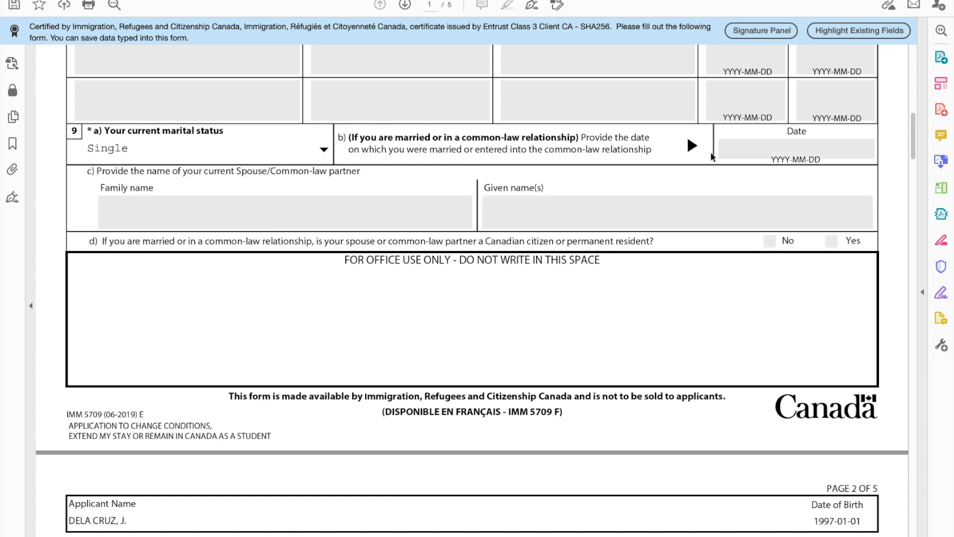
Step: Answer No to question 10a about previous marriage or common-law relationship
{"action": "scroll", "coordinate": [437, 186], "scroll_direction": "down", "scroll_amount": 1}
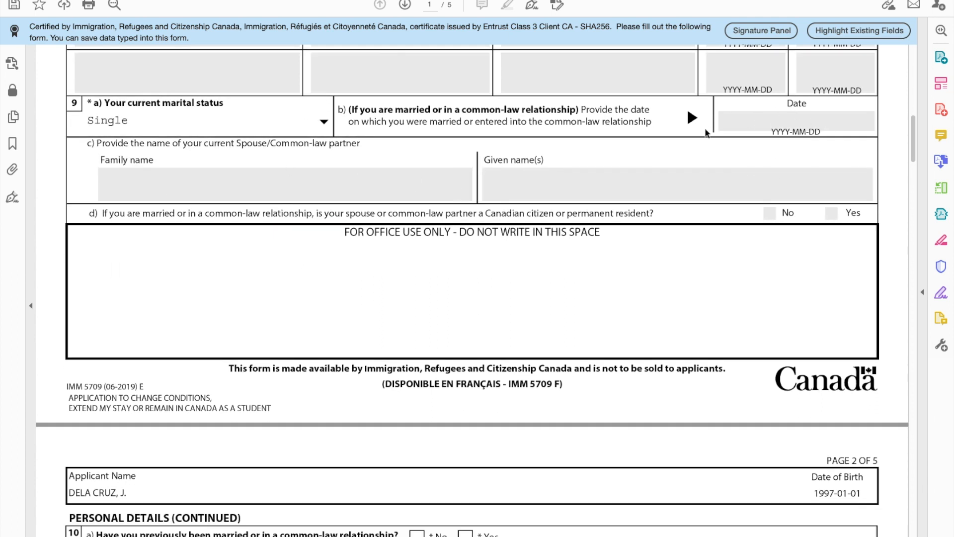
{"action": "scroll", "coordinate": [509, 391], "scroll_direction": "down", "scroll_amount": 1}
{"action": "scroll", "coordinate": [509, 391], "scroll_direction": "down", "scroll_amount": 7}
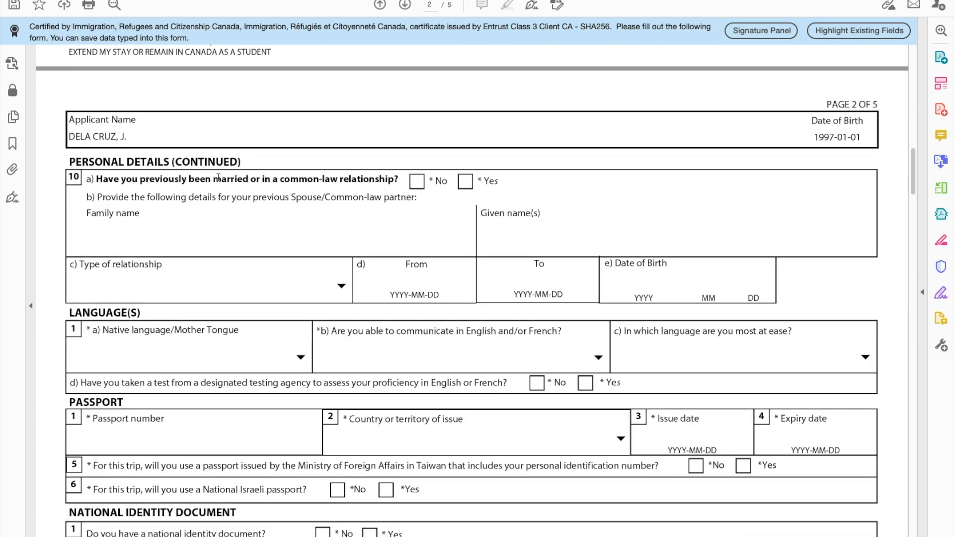
{"action": "left_click", "coordinate": [416, 182]}
{"action": "scroll", "coordinate": [447, 149], "scroll_direction": "down", "scroll_amount": 4}
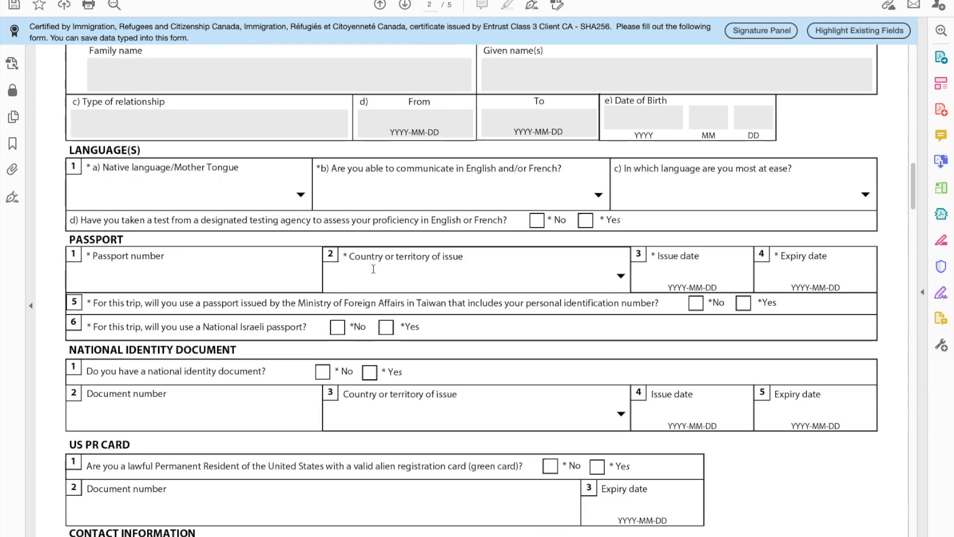
{"action": "scroll", "coordinate": [546, 75], "scroll_direction": "up", "scroll_amount": 2}
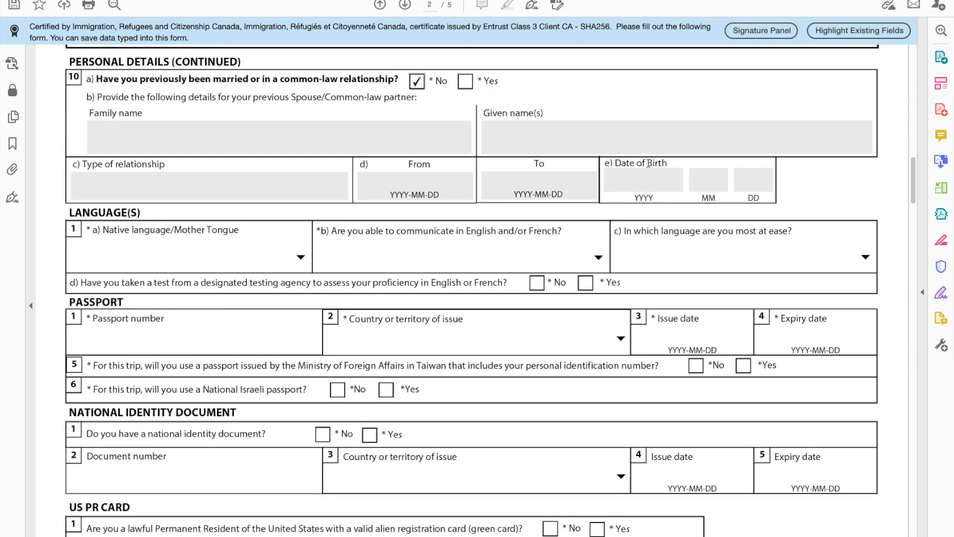
{"action": "scroll", "coordinate": [648, 163], "scroll_direction": "down", "scroll_amount": 3}
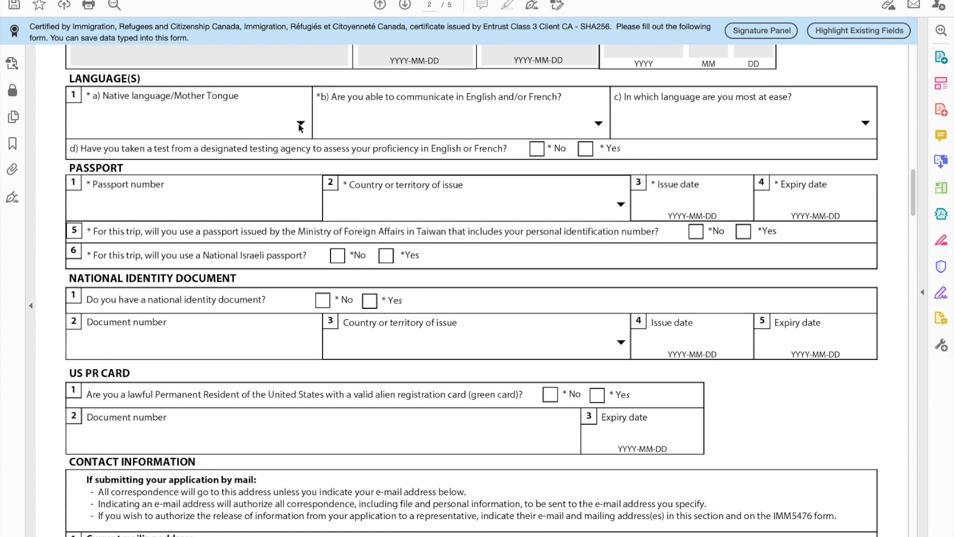
Step: Choose Tagalog as native language, English for communication, and Yes to a language test
{"action": "left_click", "coordinate": [299, 122]}
{"action": "key", "text": "p"}
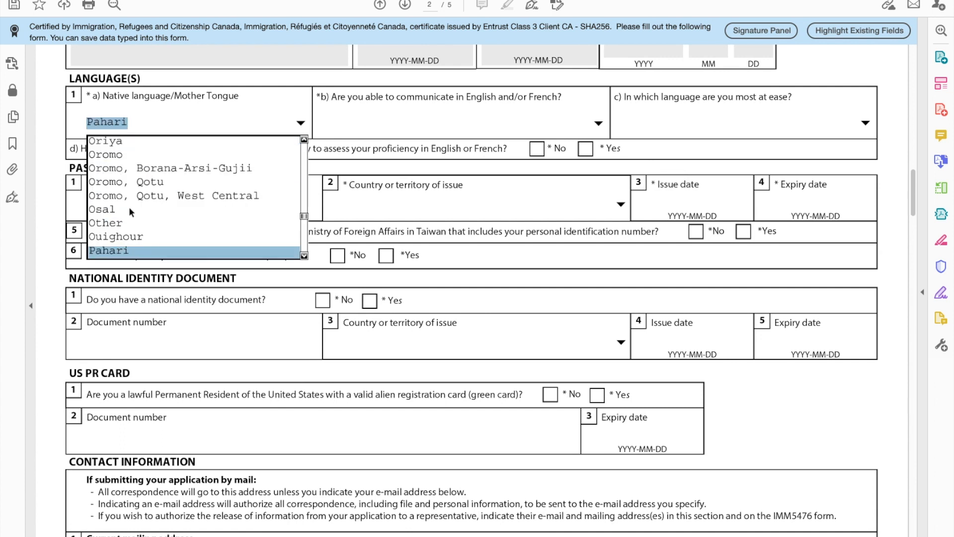
{"action": "key", "text": "t"}
{"action": "key", "text": "Return"}
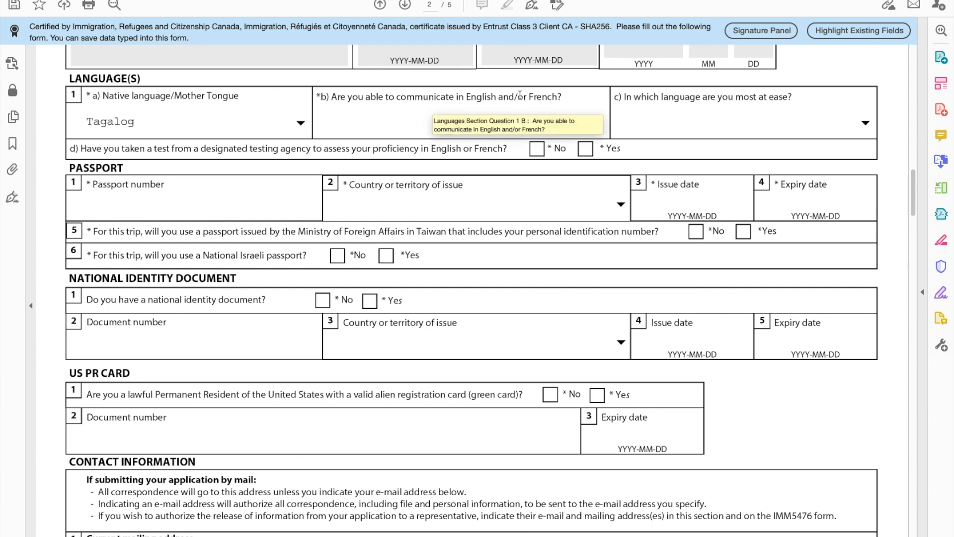
{"action": "left_click", "coordinate": [596, 122]}
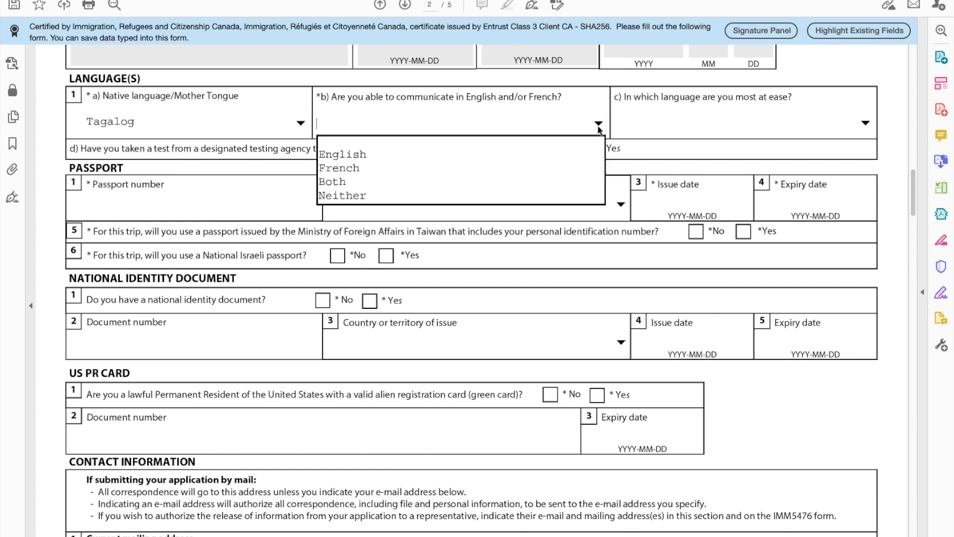
{"action": "left_click", "coordinate": [410, 155]}
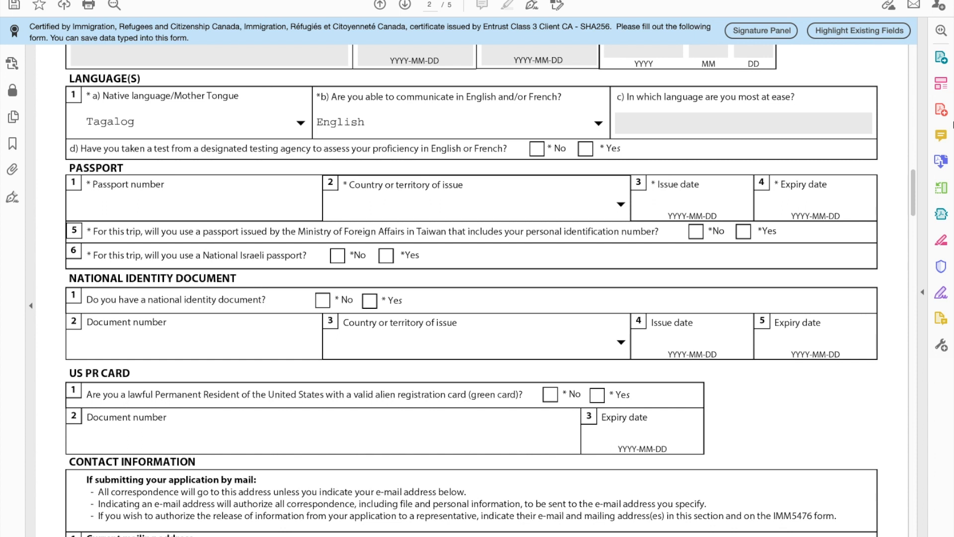
{"action": "left_click", "coordinate": [585, 149]}
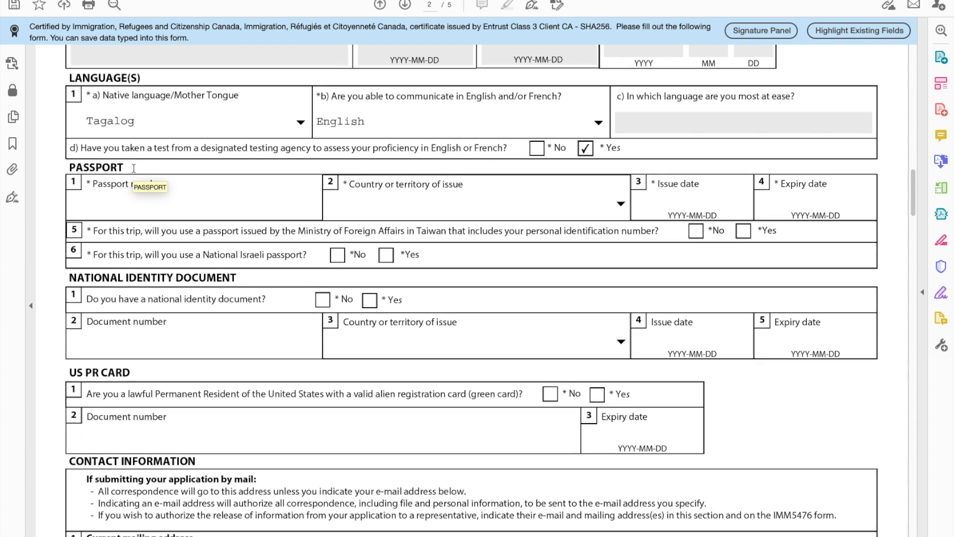
Step: Enter the passport number
{"action": "scroll", "coordinate": [133, 168], "scroll_direction": "down", "scroll_amount": 3}
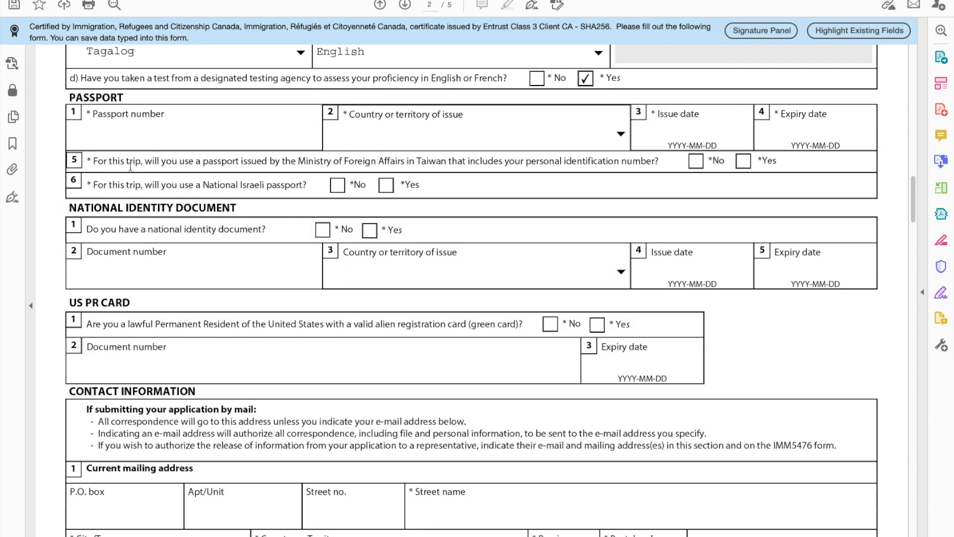
{"action": "left_click", "coordinate": [101, 139]}
{"action": "type", "text": "P[12"}
{"action": "key", "text": "BackSpace"}
{"action": "key", "text": "BackSpace"}
{"action": "type", "text": "1234567"}
Step: Choose PHL (Philippines) as the passport issuing country
{"action": "left_click", "coordinate": [620, 133]}
{"action": "key", "text": "p"}
{"action": "key", "text": "Down"}
{"action": "key", "text": "Down"}
{"action": "key", "text": "Down"}
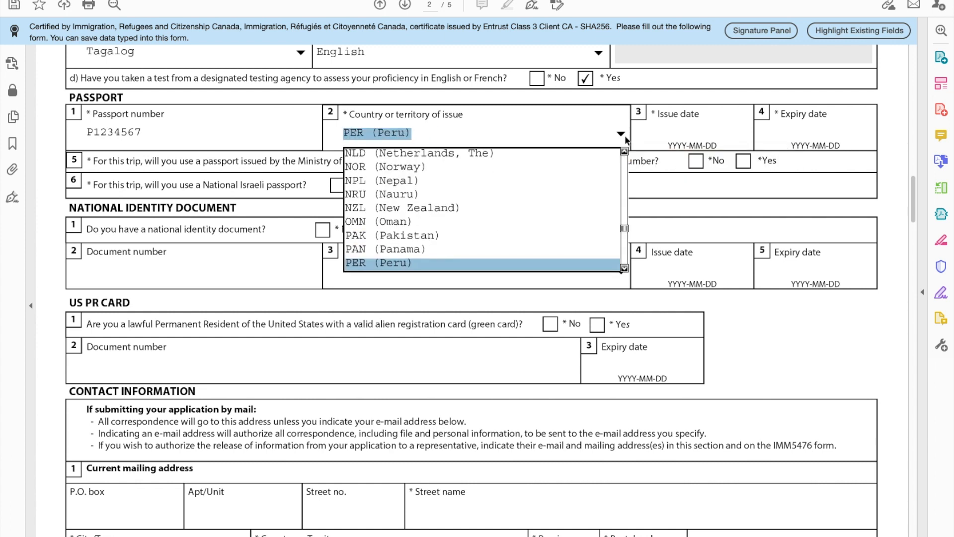
{"action": "key", "text": "Down"}
{"action": "key", "text": "Up"}
{"action": "key", "text": "Return"}
Step: Enter passport issue date 2019-01-01 and expiry date 2029-01-01
{"action": "left_click", "coordinate": [678, 122]}
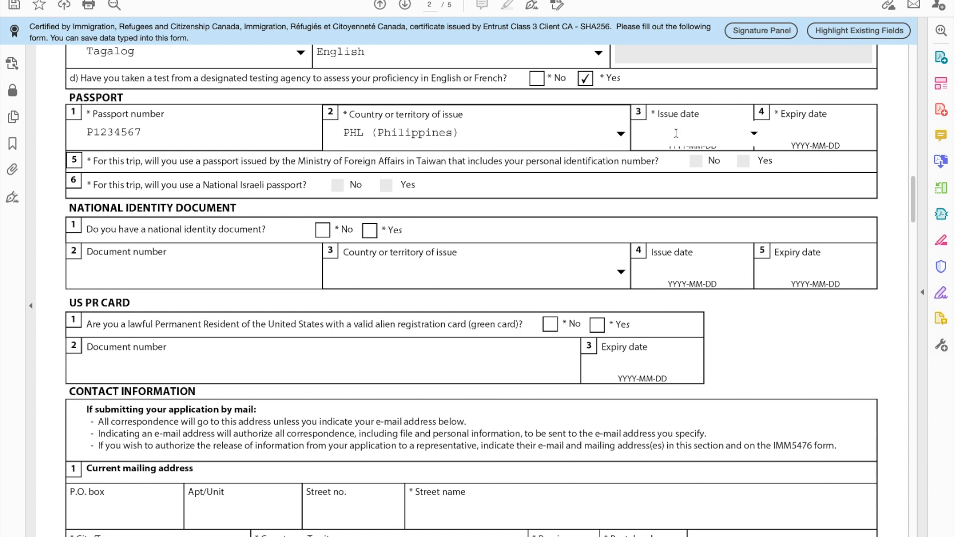
{"action": "type", "text": "2019-01-01"}
{"action": "left_click", "coordinate": [804, 128]}
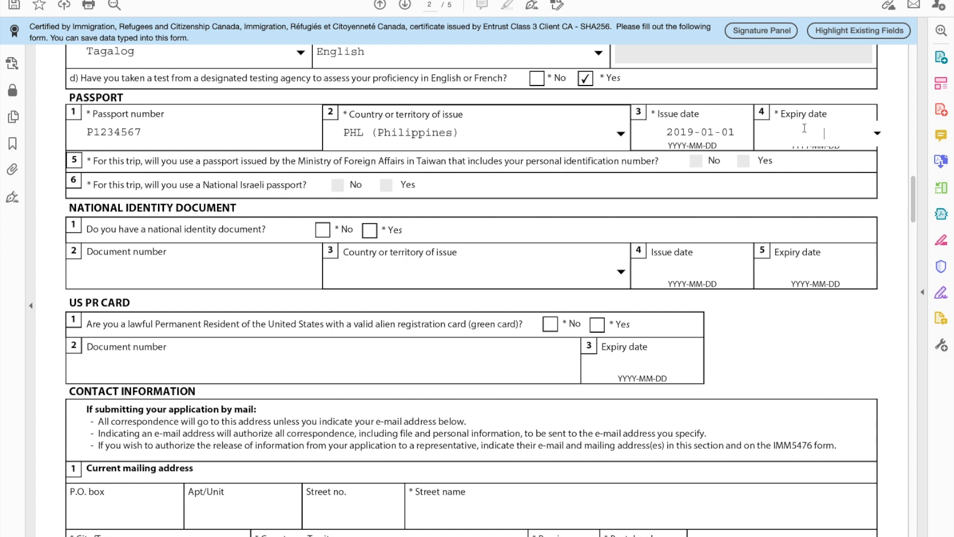
{"action": "type", "text": "201"}
{"action": "type", "text": "9-"}
{"action": "type", "text": "01-"}
{"action": "type", "text": "01"}
{"action": "left_click", "coordinate": [893, 109]}
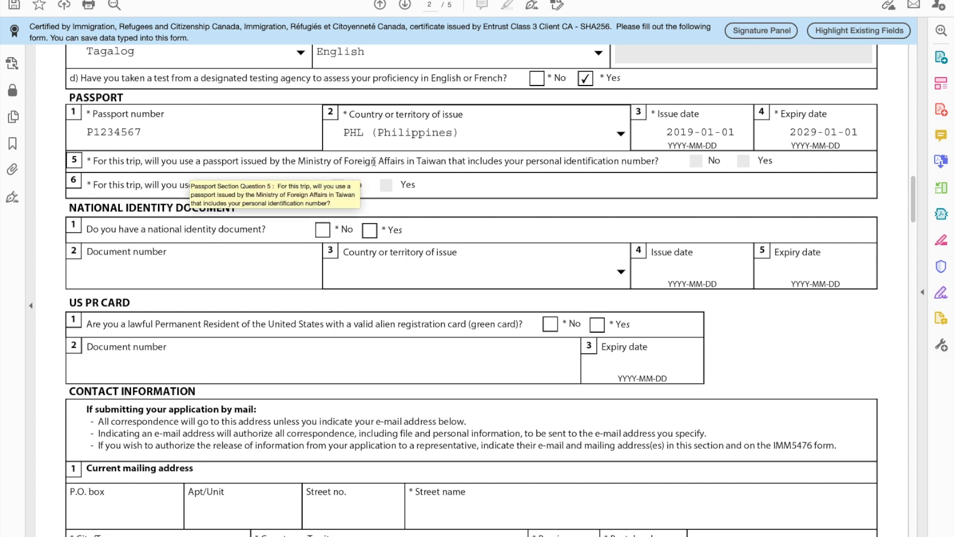
Step: Answer Yes to having a national identity document and enter its number
{"action": "scroll", "coordinate": [306, 250], "scroll_direction": "down", "scroll_amount": 2}
{"action": "scroll", "coordinate": [305, 250], "scroll_direction": "down", "scroll_amount": 1}
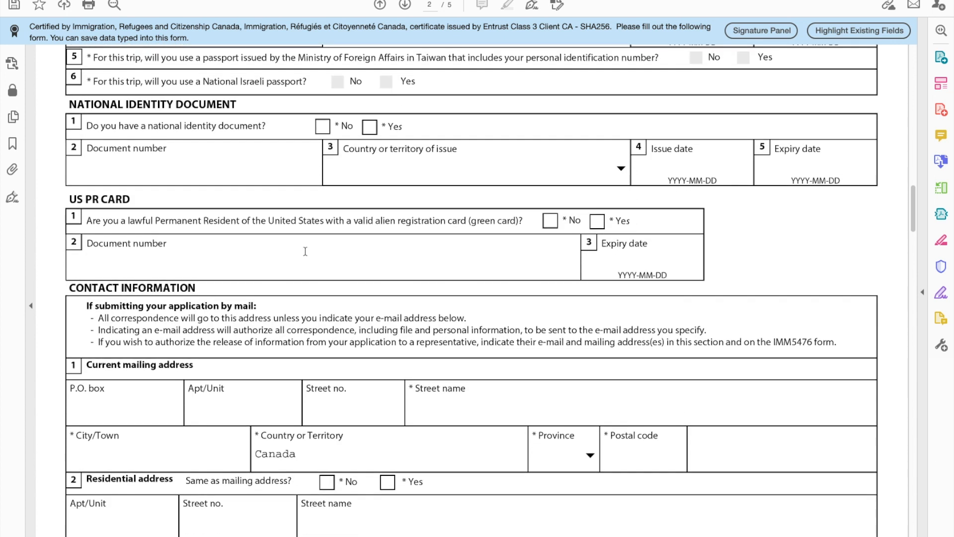
{"action": "scroll", "coordinate": [305, 251], "scroll_direction": "up", "scroll_amount": 2}
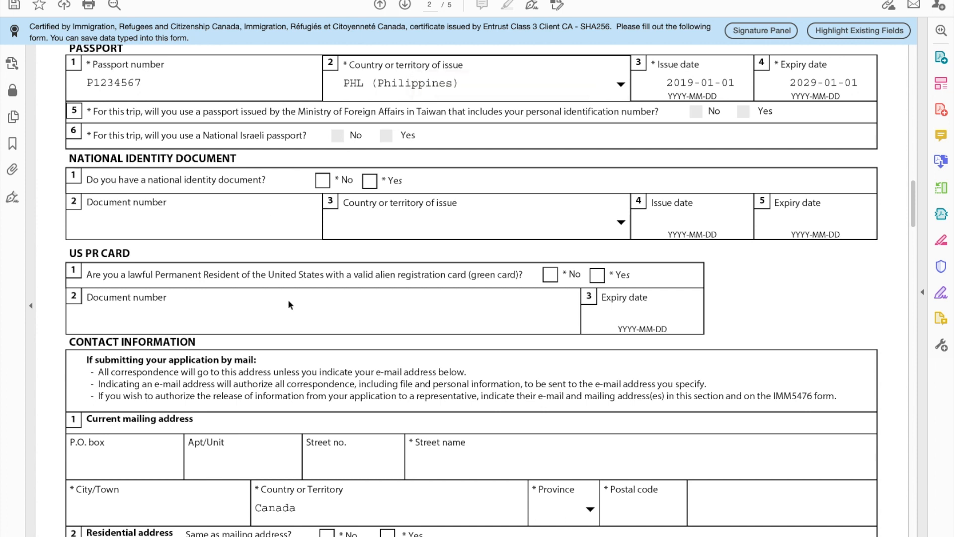
{"action": "scroll", "coordinate": [267, 288], "scroll_direction": "down", "scroll_amount": 1}
{"action": "scroll", "coordinate": [288, 299], "scroll_direction": "up", "scroll_amount": 1}
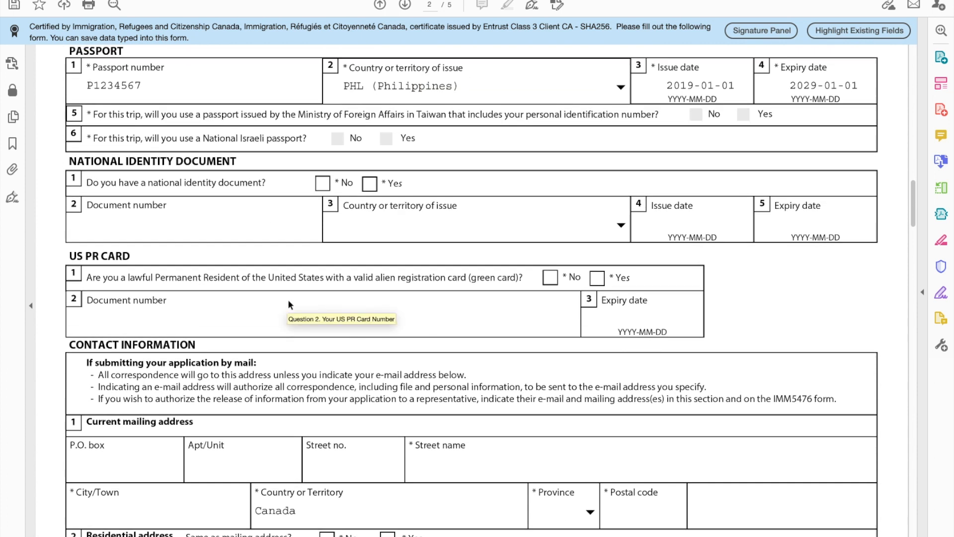
{"action": "left_click", "coordinate": [325, 188]}
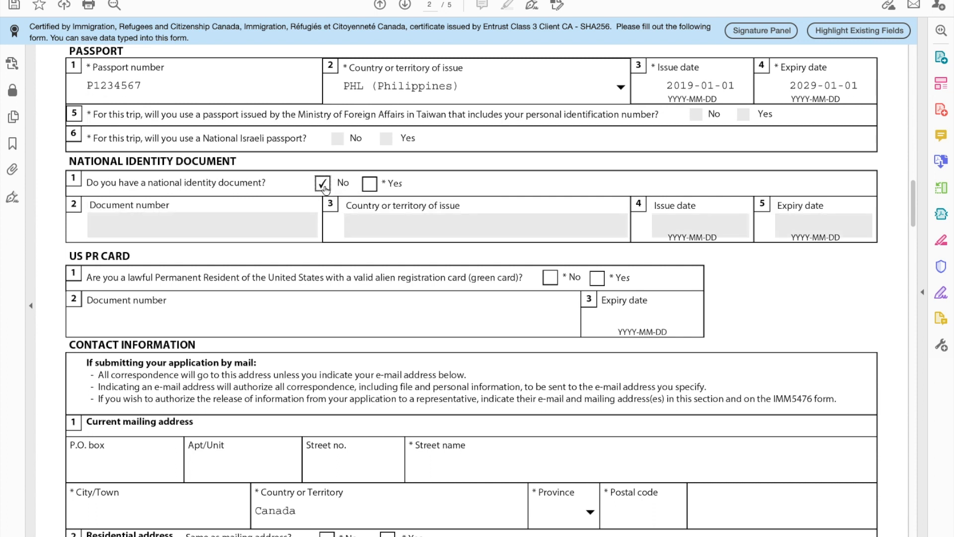
{"action": "left_click", "coordinate": [369, 186]}
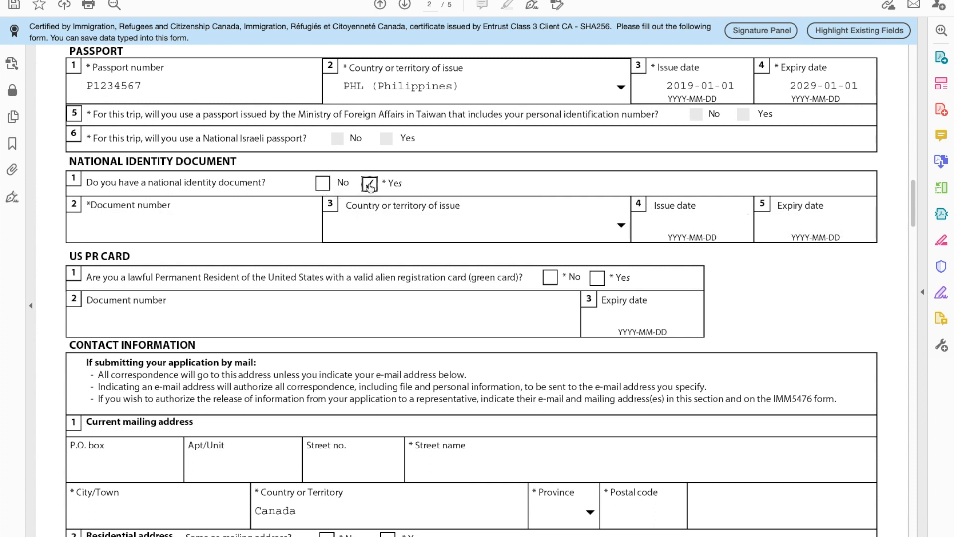
{"action": "left_click", "coordinate": [135, 232]}
{"action": "type", "text": "1234567"}
Step: Choose PHL (Philippines) as the identity document's issuing country
{"action": "left_click", "coordinate": [621, 225]}
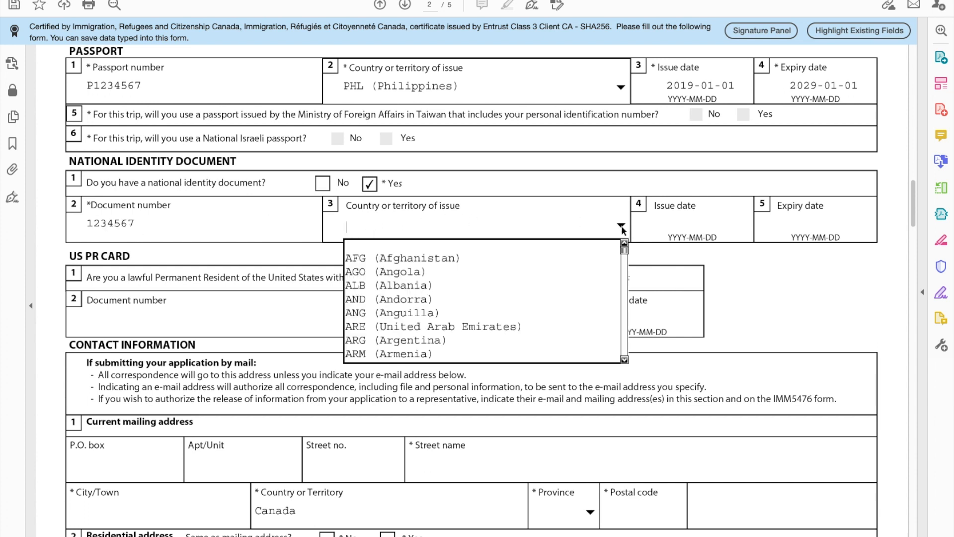
{"action": "type", "text": "p"}
{"action": "key", "text": "Down"}
{"action": "key", "text": "Down"}
{"action": "key", "text": "Down"}
{"action": "key", "text": "Down"}
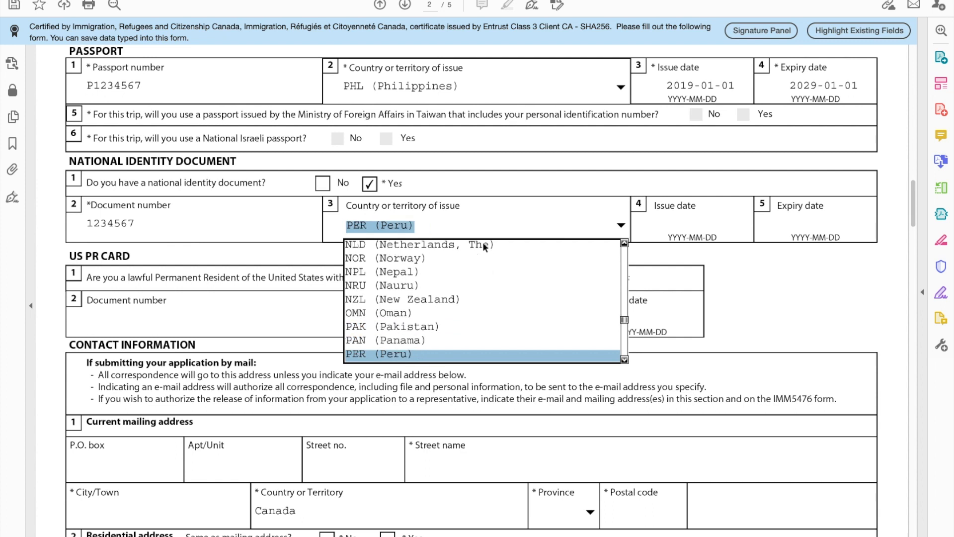
{"action": "key", "text": "Up"}
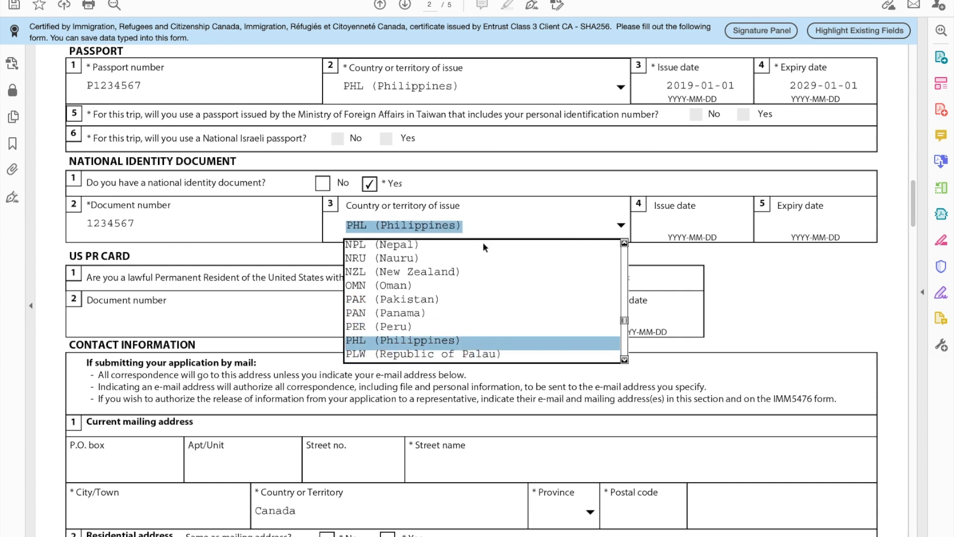
{"action": "key", "text": "Return"}
Step: Enter identity document issue date 2019-01-01 and expiry date 2023-01-01
{"action": "left_click", "coordinate": [662, 215]}
{"action": "type", "text": "2"}
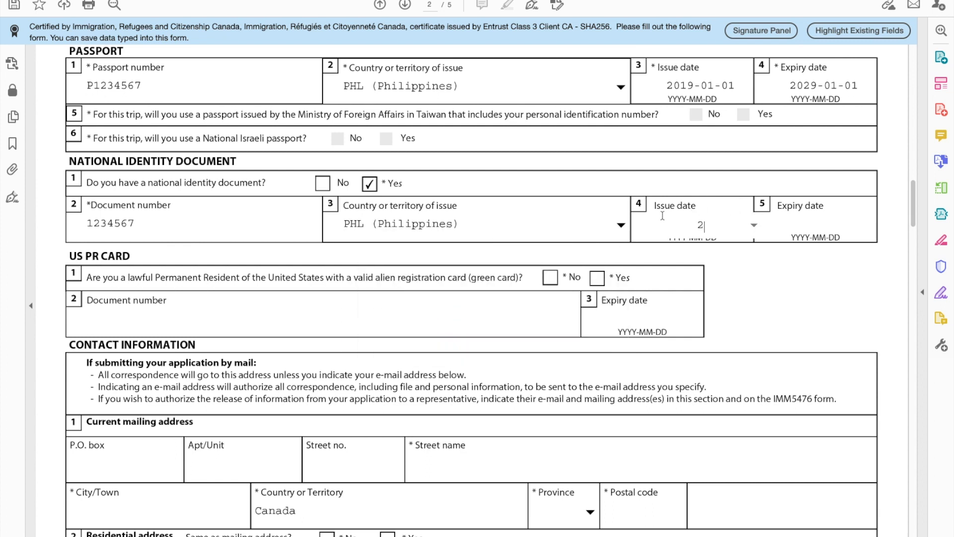
{"action": "type", "text": "019-01-01"}
{"action": "left_click", "coordinate": [788, 221]}
{"action": "type", "text": "2023-01-01"}
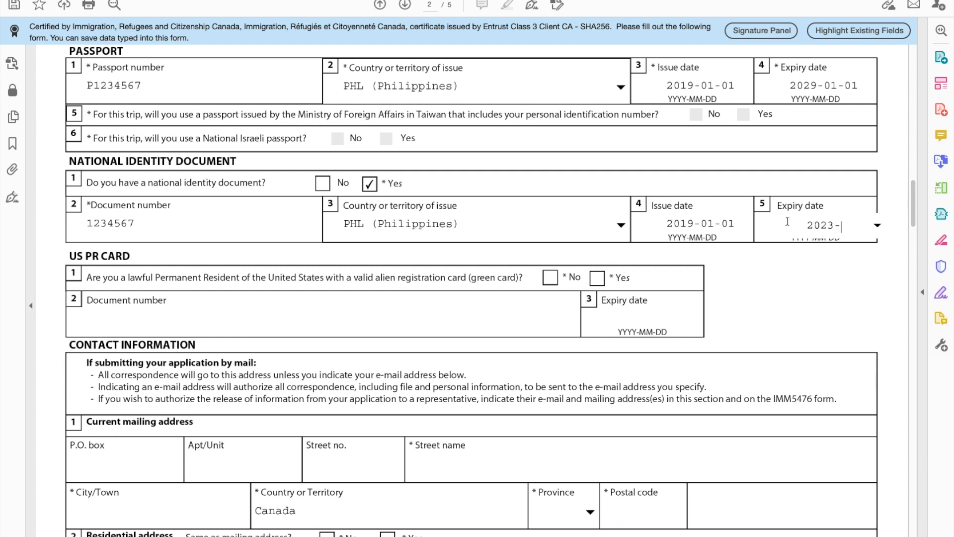
{"action": "left_click", "coordinate": [770, 305]}
{"action": "scroll", "coordinate": [485, 314], "scroll_direction": "down", "scroll_amount": 2}
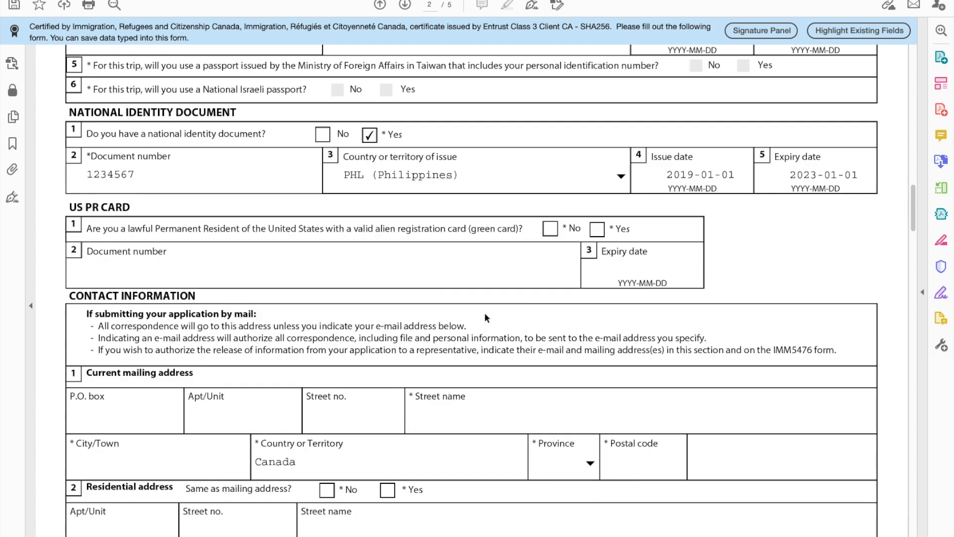
Step: Answer No to holding a US green card
{"action": "left_click", "coordinate": [550, 228]}
{"action": "scroll", "coordinate": [462, 336], "scroll_direction": "down", "scroll_amount": 10}
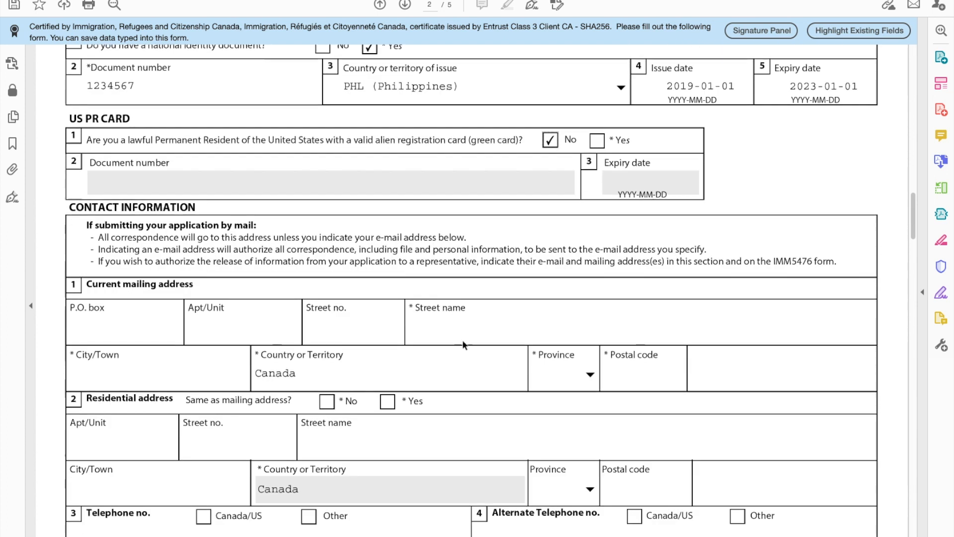
{"action": "scroll", "coordinate": [462, 335], "scroll_direction": "up", "scroll_amount": 3}
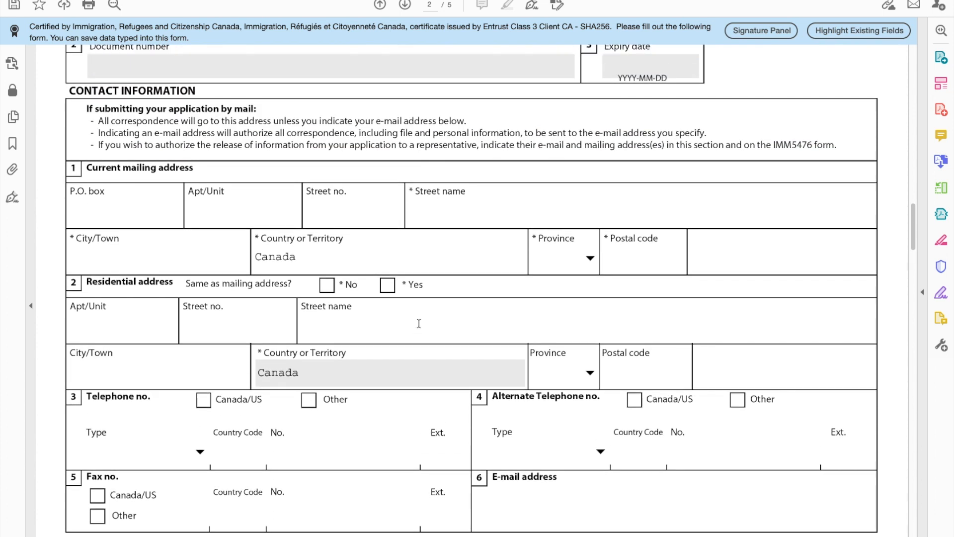
{"action": "left_click_drag", "start_coordinate": [87, 170], "coordinate": [199, 170]}
{"action": "left_click", "coordinate": [199, 170]}
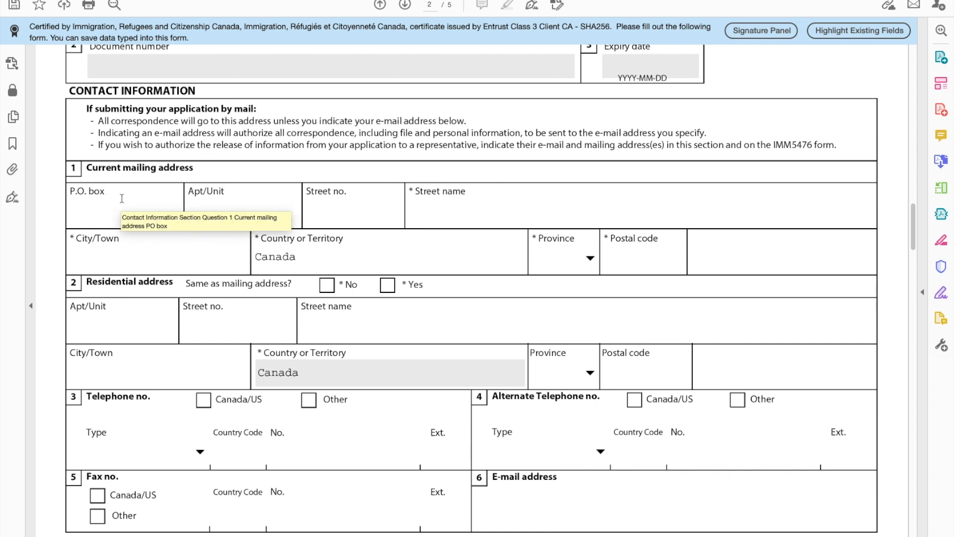
Step: Fill in the mailing address unit, street number, street name and city
{"action": "left_click", "coordinate": [237, 218]}
{"action": "type", "text": "1"}
{"action": "left_click", "coordinate": [348, 218]}
{"action": "type", "text": "123"}
{"action": "left_click", "coordinate": [447, 218]}
{"action": "type", "text": "DOWNTOWN"}
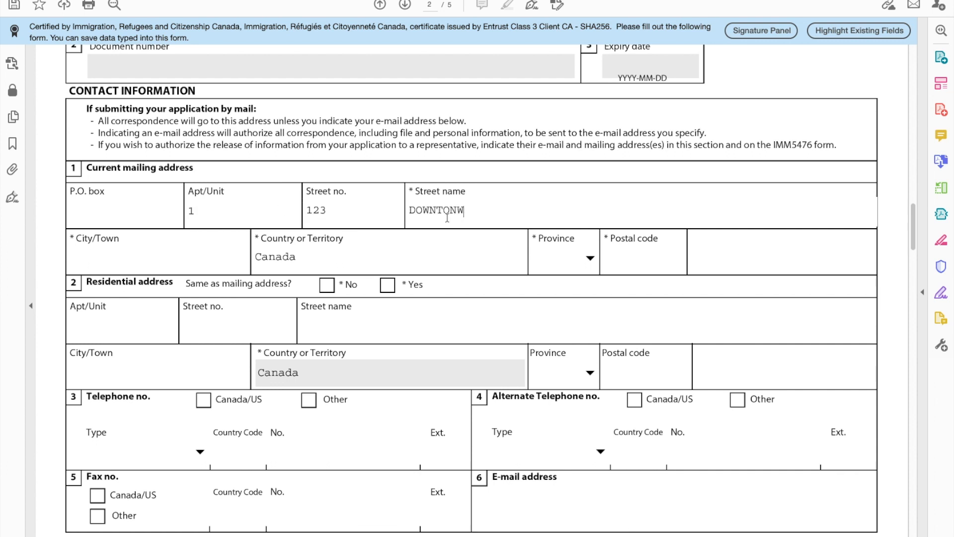
{"action": "left_click", "coordinate": [134, 267]}
{"action": "type", "text": "TORONTO"}
Step: Select ON as the mailing province and enter the postal code
{"action": "left_click", "coordinate": [591, 259]}
{"action": "type", "text": "ON"}
{"action": "key", "text": "Return"}
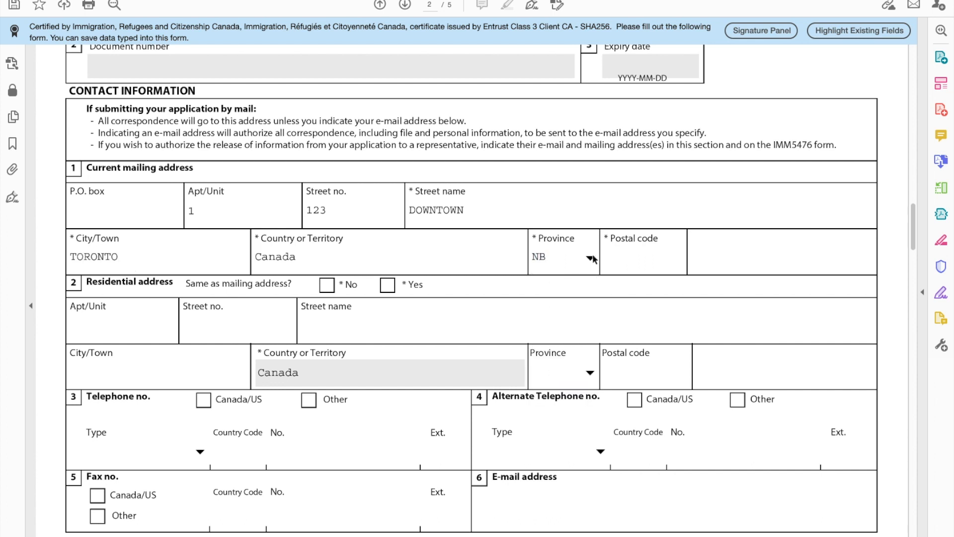
{"action": "left_click", "coordinate": [591, 259]}
{"action": "left_click", "coordinate": [556, 390]}
{"action": "left_click", "coordinate": [618, 256]}
{"action": "type", "text": "M1M 2B2"}
Step: Mark the residential address as not the same as the mailing address
{"action": "left_click", "coordinate": [326, 285]}
{"action": "left_click", "coordinate": [387, 286]}
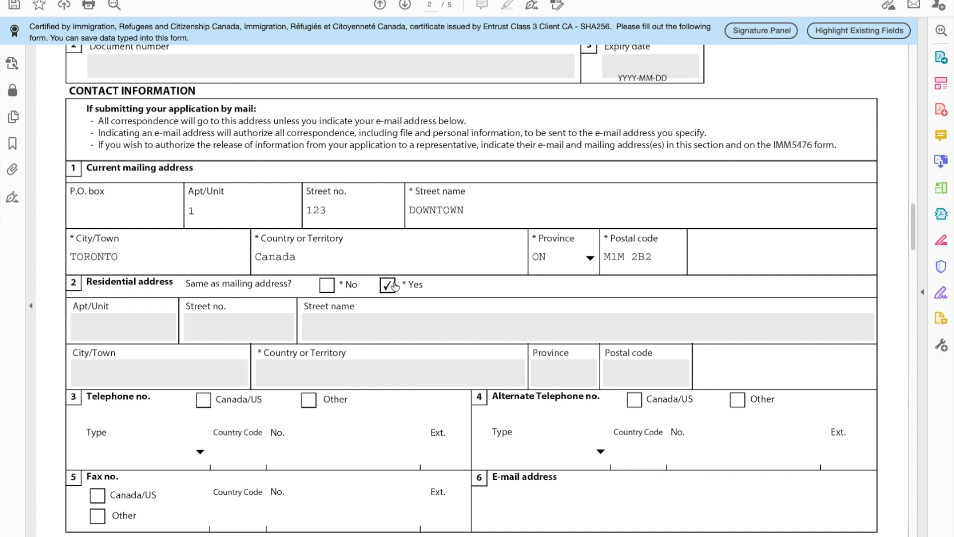
{"action": "left_click", "coordinate": [327, 286]}
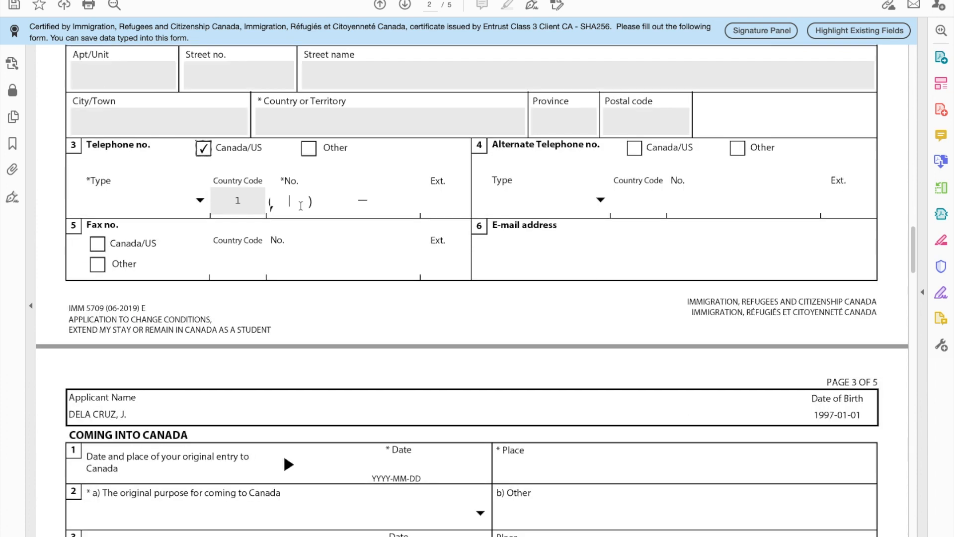
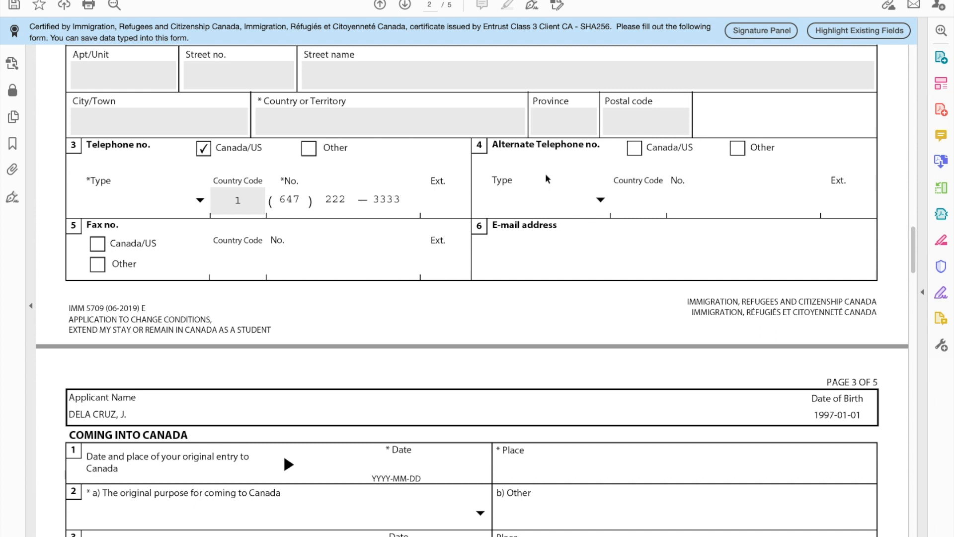
Step: Enter the applicant's Canada/US telephone number and e-mail address in the contact fields
{"action": "left_click", "coordinate": [546, 250]}
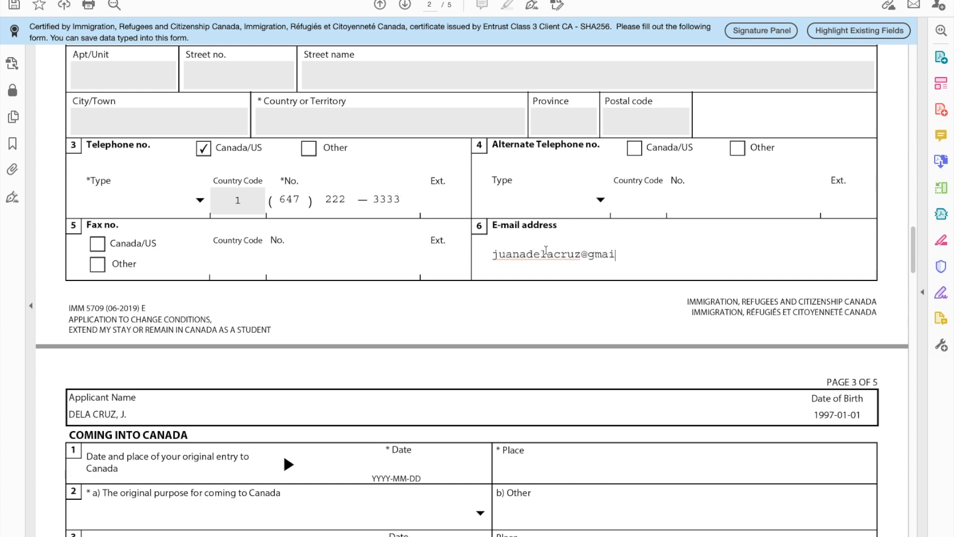
{"action": "scroll", "coordinate": [340, 433], "scroll_direction": "down", "scroll_amount": 8}
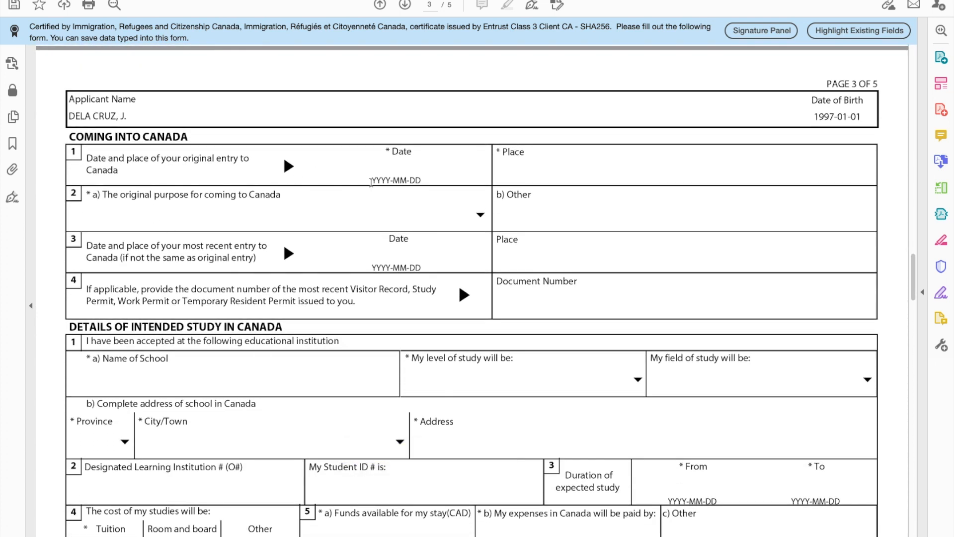
Step: Record the original entry as 2020-01-01 at Toronto, with Study as the purpose
{"action": "left_click", "coordinate": [386, 173]}
{"action": "type", "text": "201"}
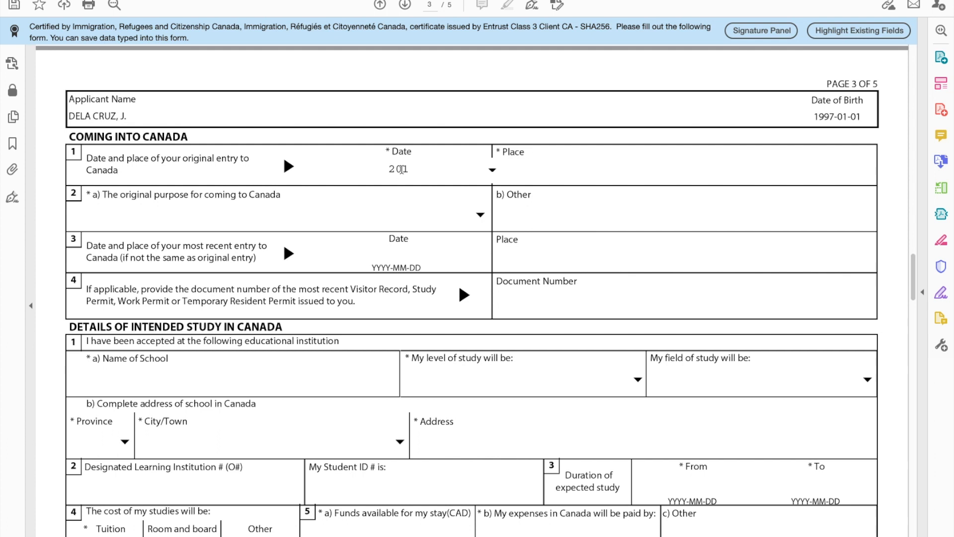
{"action": "key", "text": "BackSpace"}
{"action": "type", "text": "20-01-01"}
{"action": "left_click", "coordinate": [514, 170]}
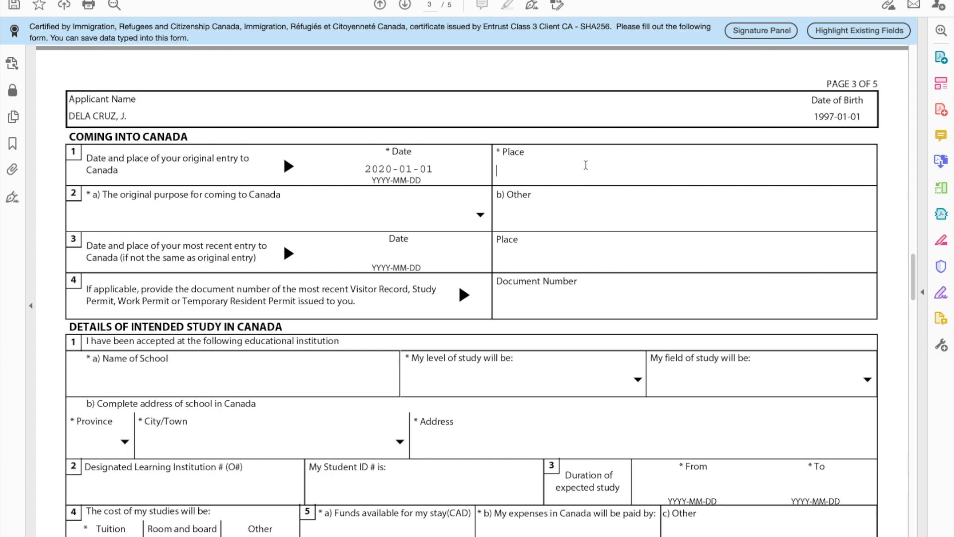
{"action": "type", "text": "Toronto"}
{"action": "left_click", "coordinate": [436, 204]}
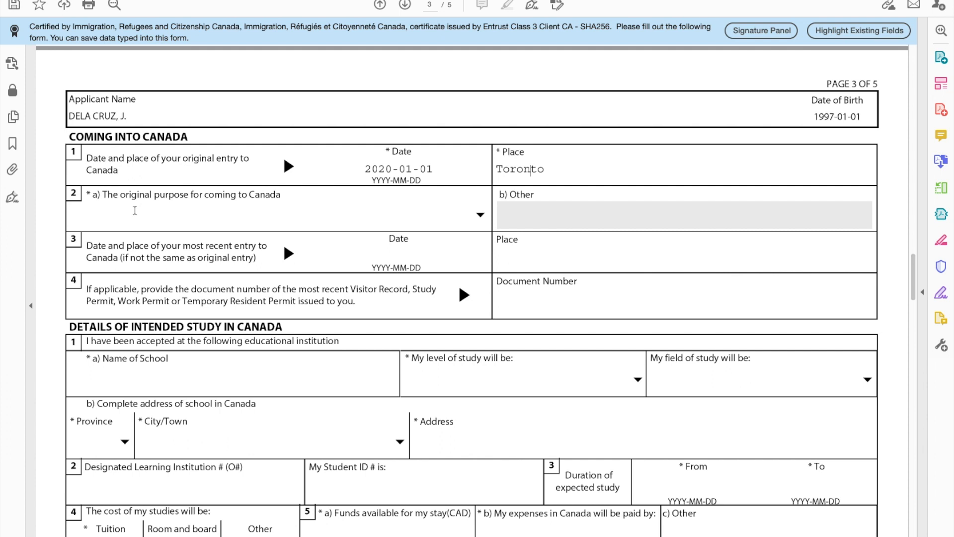
{"action": "left_click", "coordinate": [480, 215]}
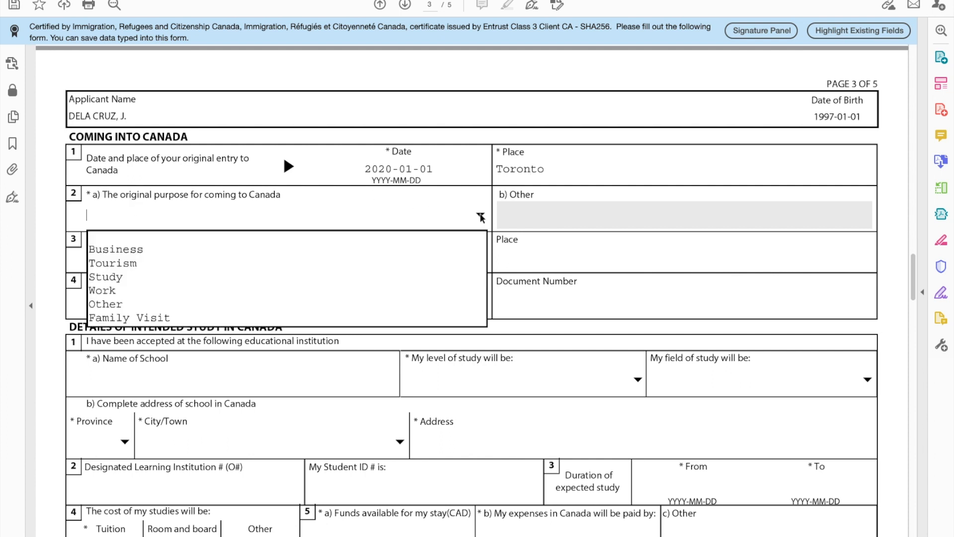
{"action": "left_click", "coordinate": [186, 277]}
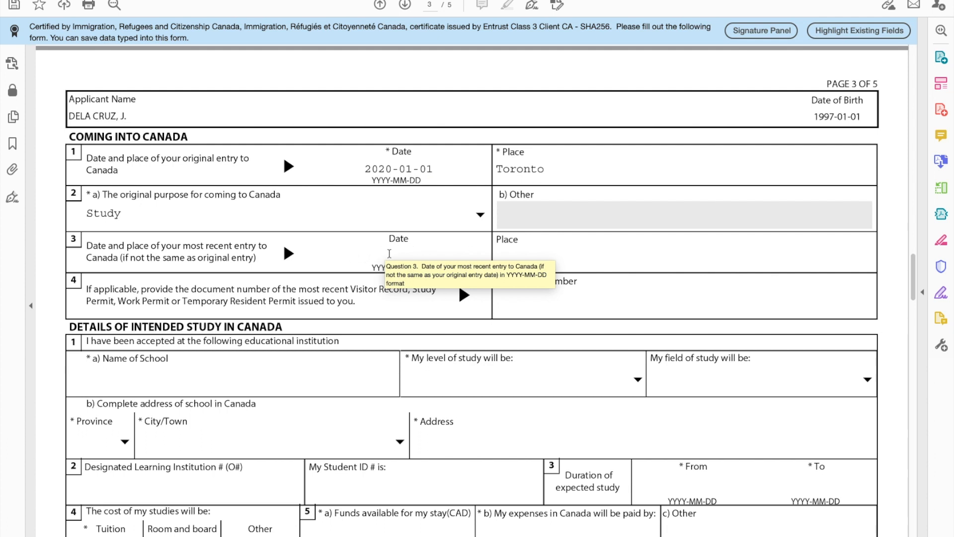
Step: Enter the most recent permit's document number
{"action": "left_click", "coordinate": [525, 259]}
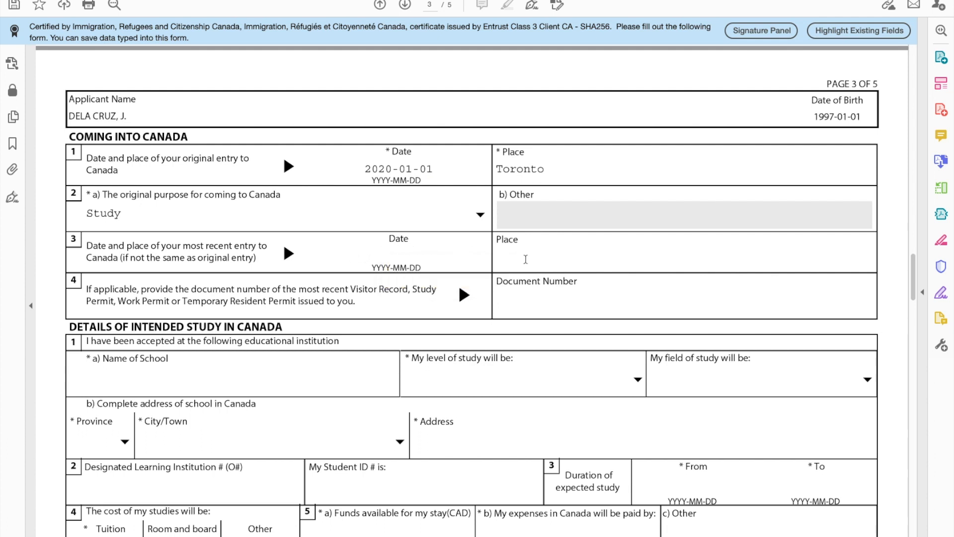
{"action": "scroll", "coordinate": [348, 298], "scroll_direction": "down", "scroll_amount": 3}
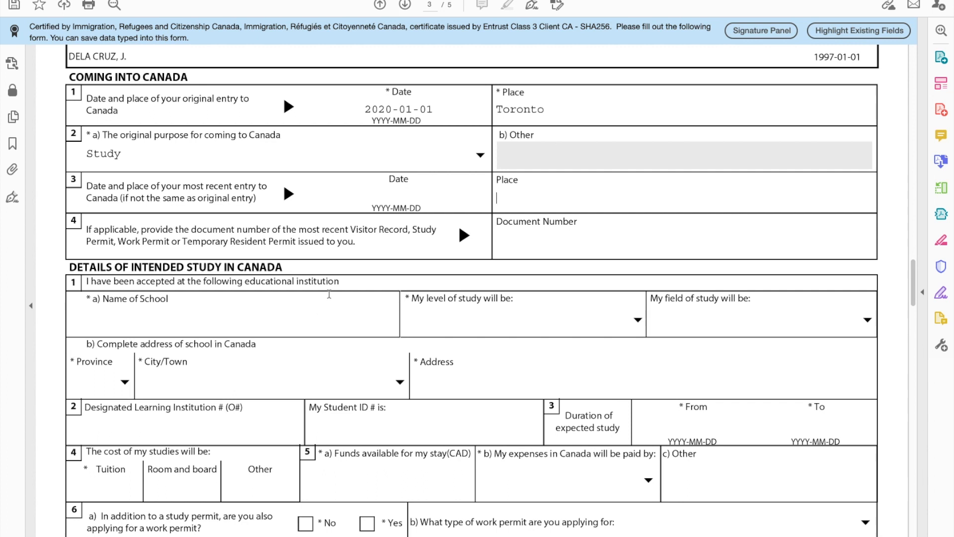
{"action": "left_click", "coordinate": [507, 236]}
{"action": "type", "text": "F123456789"}
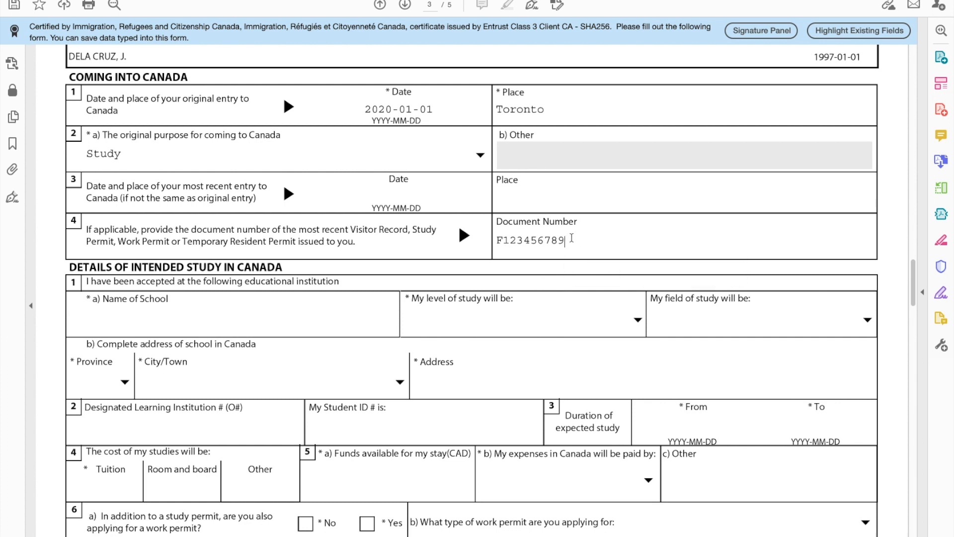
{"action": "scroll", "coordinate": [415, 324], "scroll_direction": "down", "scroll_amount": 3}
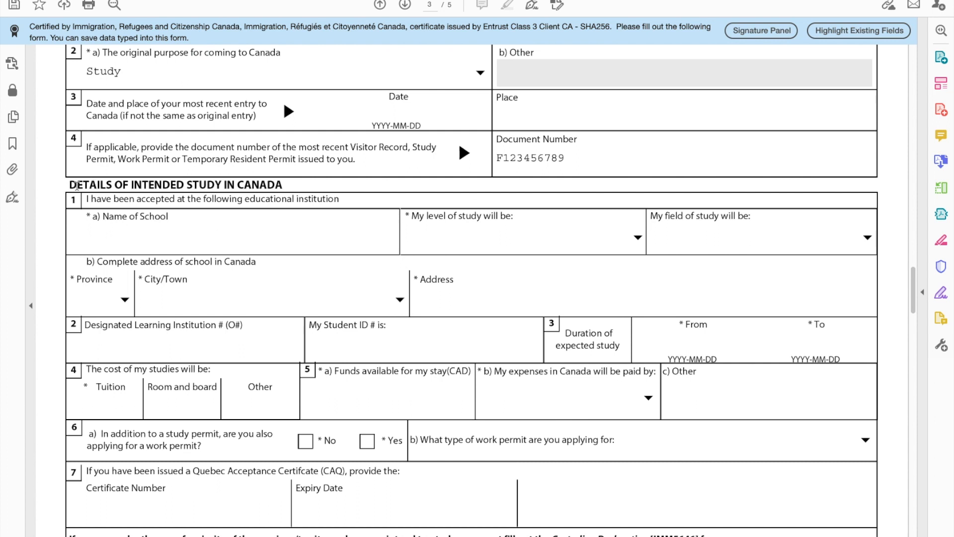
Step: Select text in the study details heading and first question
{"action": "left_click_drag", "start_coordinate": [68, 184], "coordinate": [284, 185]}
{"action": "double_click", "coordinate": [286, 185]}
{"action": "double_click", "coordinate": [274, 186]}
{"action": "left_click", "coordinate": [272, 185]}
{"action": "left_click_drag", "start_coordinate": [283, 185], "coordinate": [74, 189]}
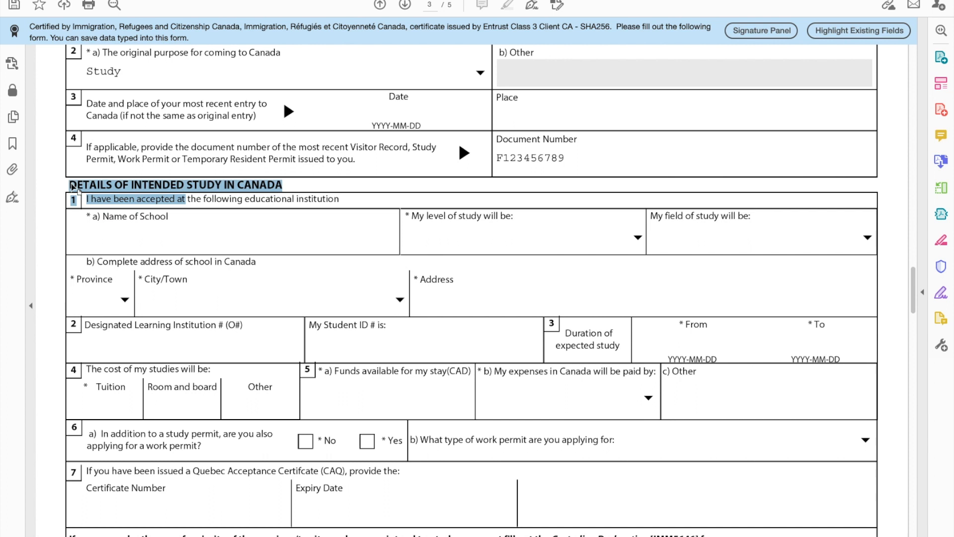
Step: Enter CENTENNIAL COLLEGE as the school, with College - Certificate level and Business/Commerce field
{"action": "left_click", "coordinate": [118, 236]}
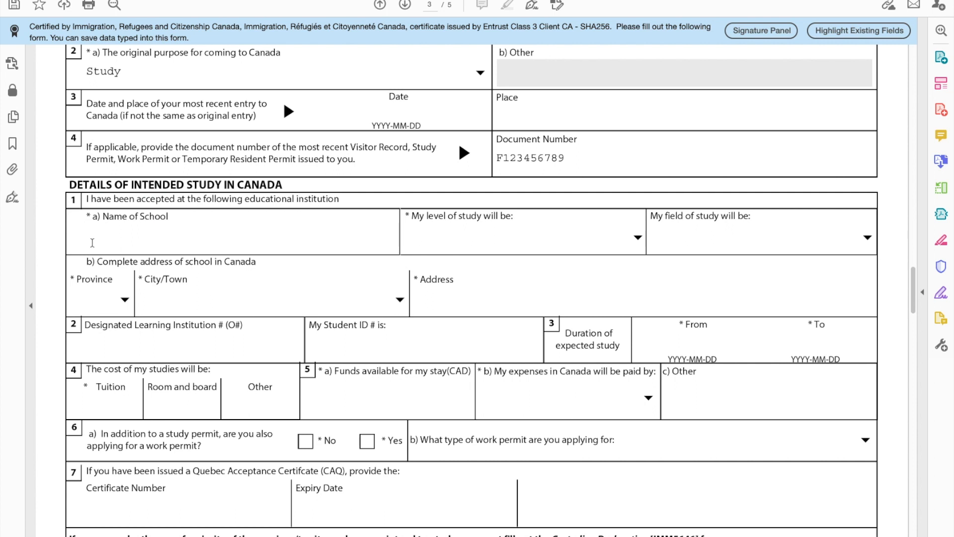
{"action": "type", "text": "CENTENNIAL COLLEGE"}
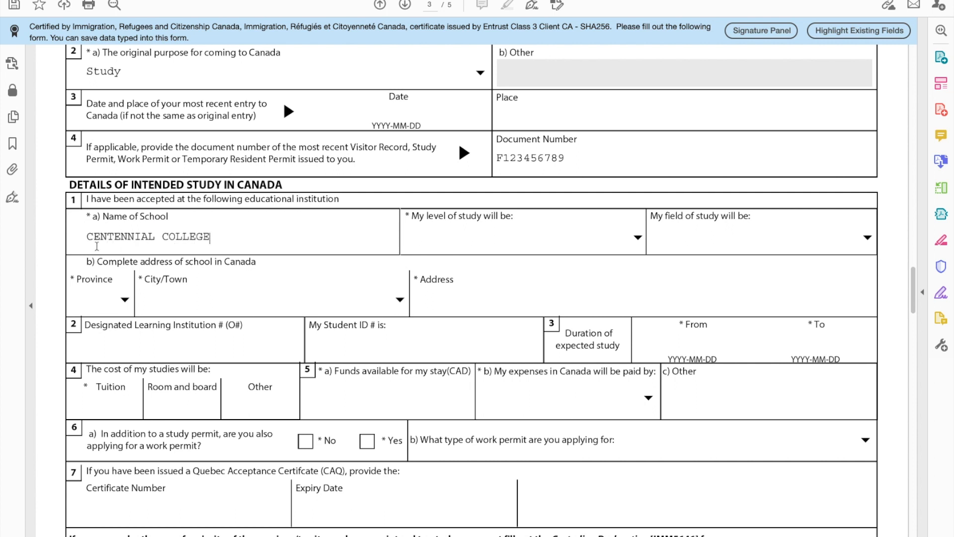
{"action": "left_click", "coordinate": [596, 233]}
{"action": "left_click", "coordinate": [638, 238]}
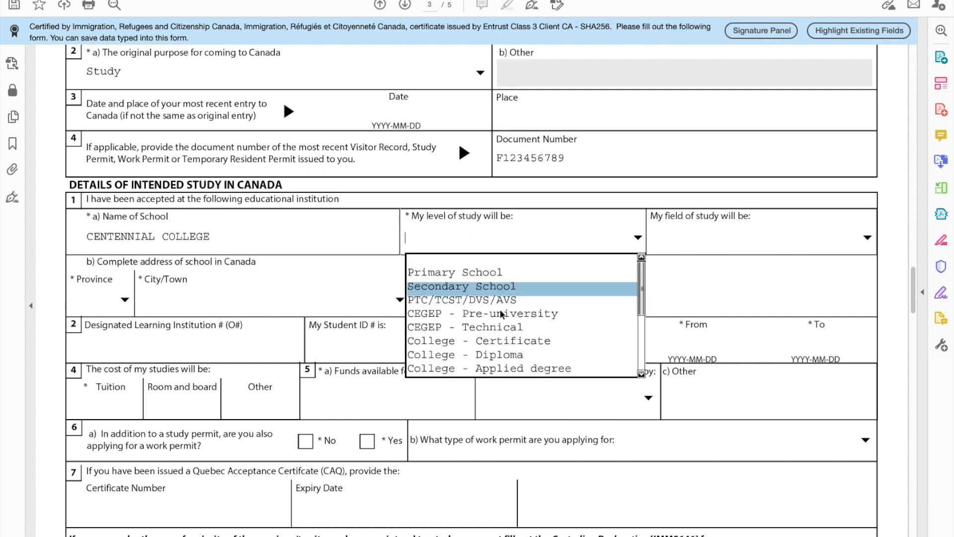
{"action": "left_click", "coordinate": [502, 340]}
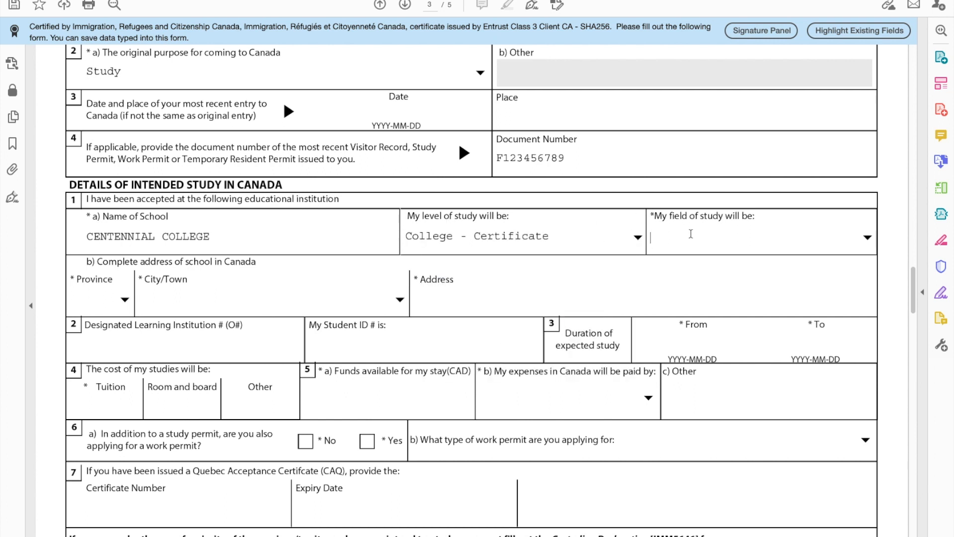
{"action": "left_click", "coordinate": [866, 238]}
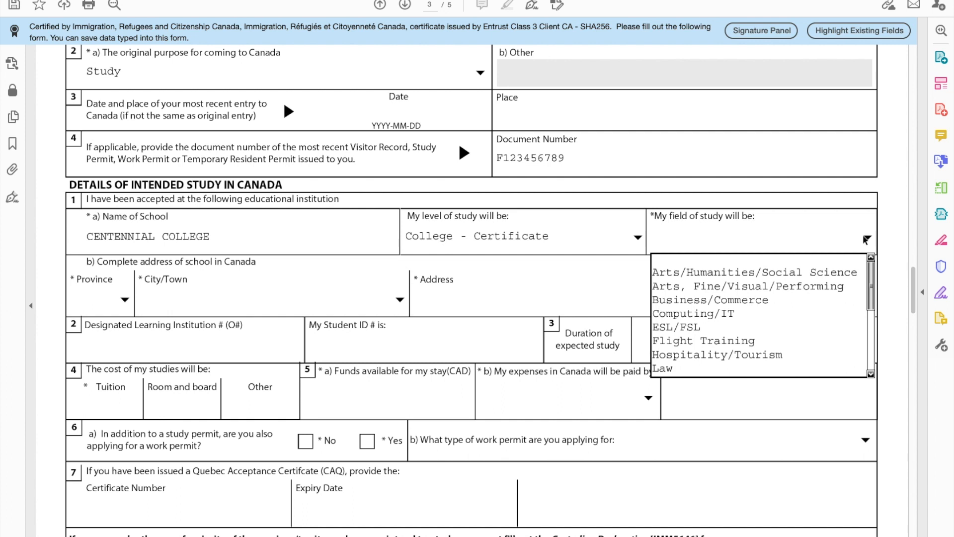
{"action": "left_click", "coordinate": [699, 301]}
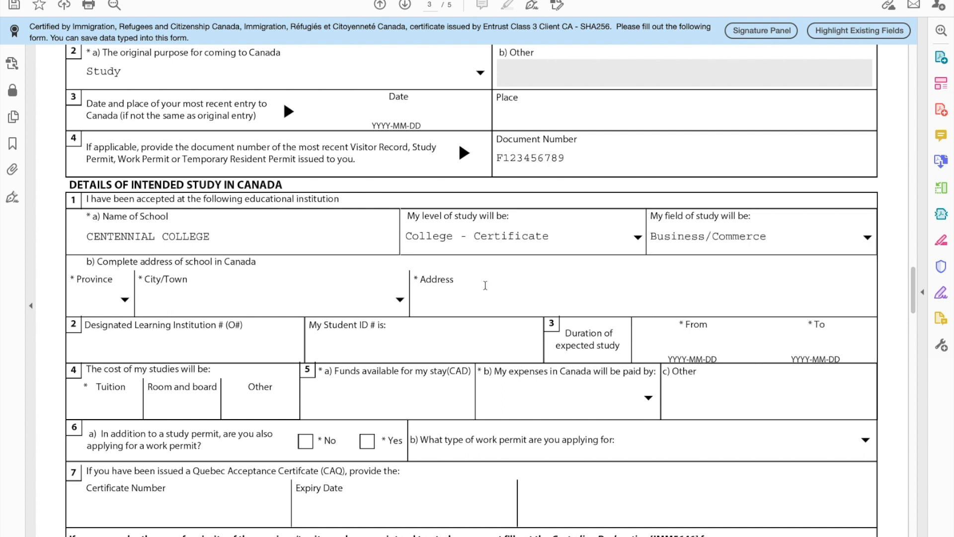
{"action": "scroll", "coordinate": [477, 288], "scroll_direction": "down", "scroll_amount": 2}
{"action": "left_click", "coordinate": [126, 240]}
Step: Set the school province to ON, city to Scarborough, and address to 123 PROGRESS AVE
{"action": "left_click", "coordinate": [125, 243]}
{"action": "left_click", "coordinate": [125, 243]}
{"action": "key", "text": "o"}
{"action": "left_click", "coordinate": [185, 235]}
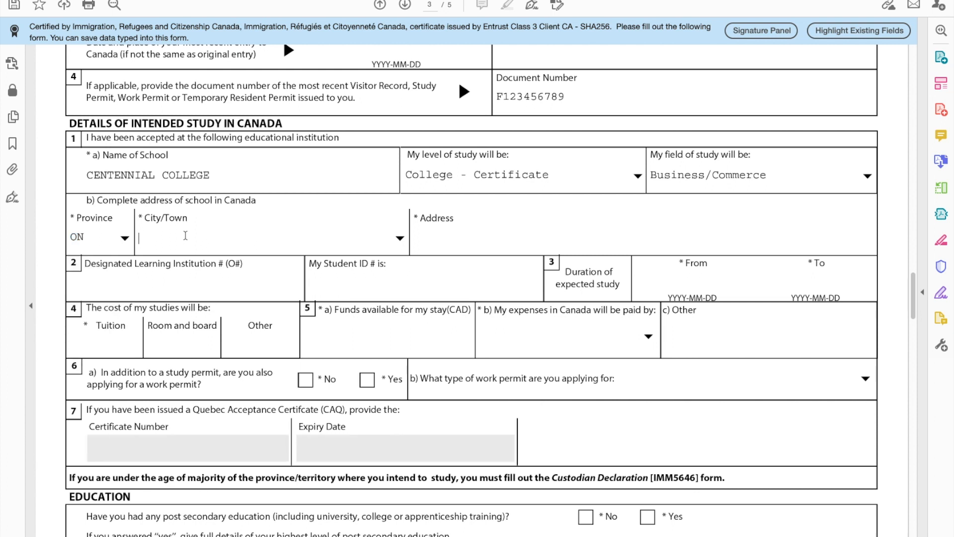
{"action": "left_click", "coordinate": [401, 242]}
{"action": "key", "text": "s"}
{"action": "key", "text": "Down"}
{"action": "key", "text": "Down"}
{"action": "key", "text": "Down"}
{"action": "key", "text": "Down"}
{"action": "key", "text": "Down"}
{"action": "key", "text": "Down"}
{"action": "key", "text": "Up"}
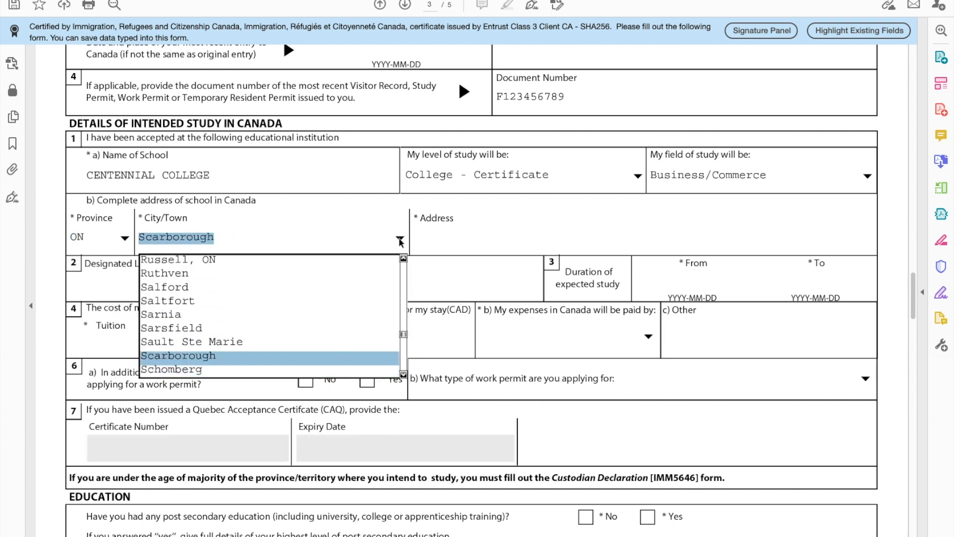
{"action": "key", "text": "Return"}
{"action": "left_click", "coordinate": [533, 231]}
{"action": "type", "text": "123 PROGRESS AVE"}
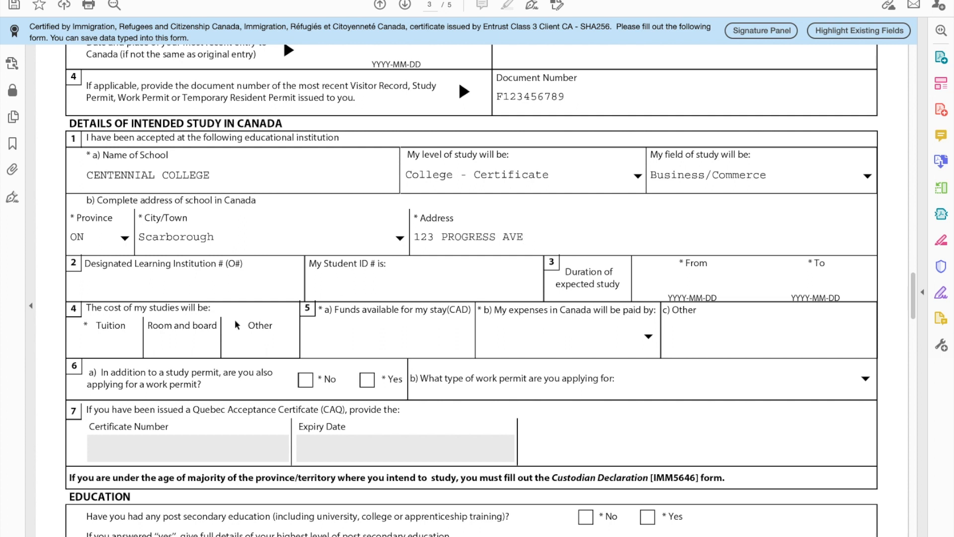
Step: Enter DLI number 01236 and the student ID
{"action": "left_click", "coordinate": [191, 283]}
{"action": "type", "text": "012345"}
{"action": "type", "text": "6"}
{"action": "left_click", "coordinate": [345, 283]}
{"action": "type", "text": "2020"}
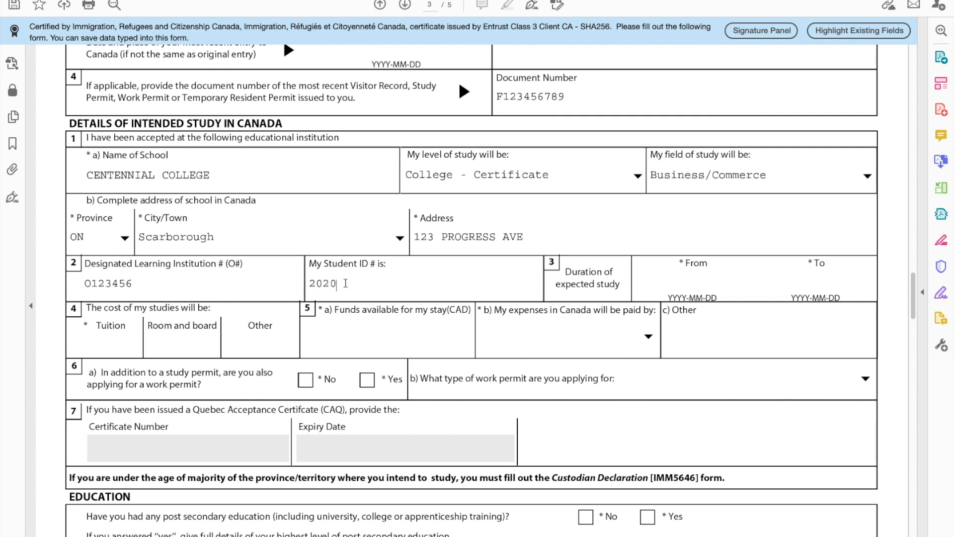
{"action": "type", "text": "123456"}
{"action": "key", "text": "BackSpace"}
Step: Enter 2021-05-01 as the Duration of study From date
{"action": "left_click", "coordinate": [679, 282]}
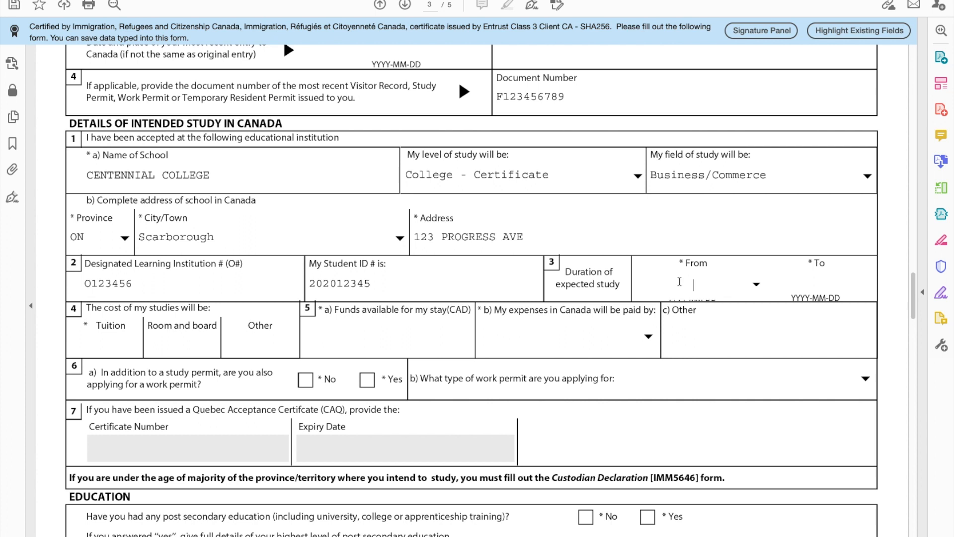
{"action": "type", "text": "2021-"}
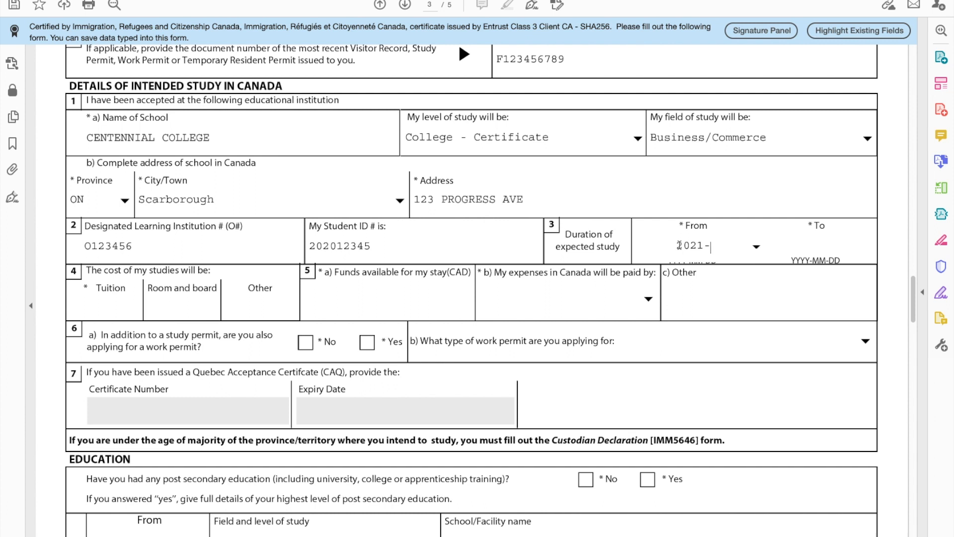
{"action": "type", "text": "0"}
{"action": "type", "text": "501"}
{"action": "key", "text": "BackSpace"}
{"action": "key", "text": "BackSpace"}
{"action": "type", "text": "-01"}
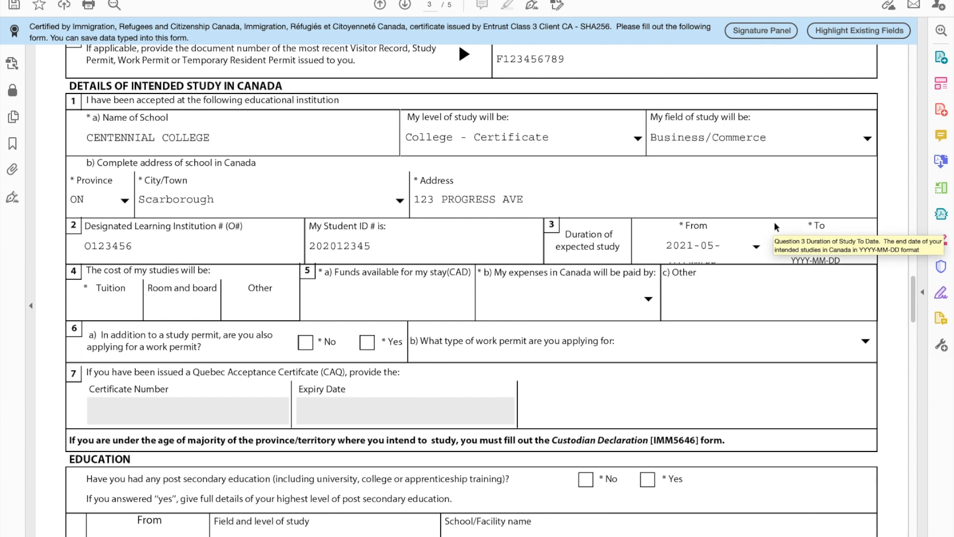
{"action": "left_click", "coordinate": [737, 206]}
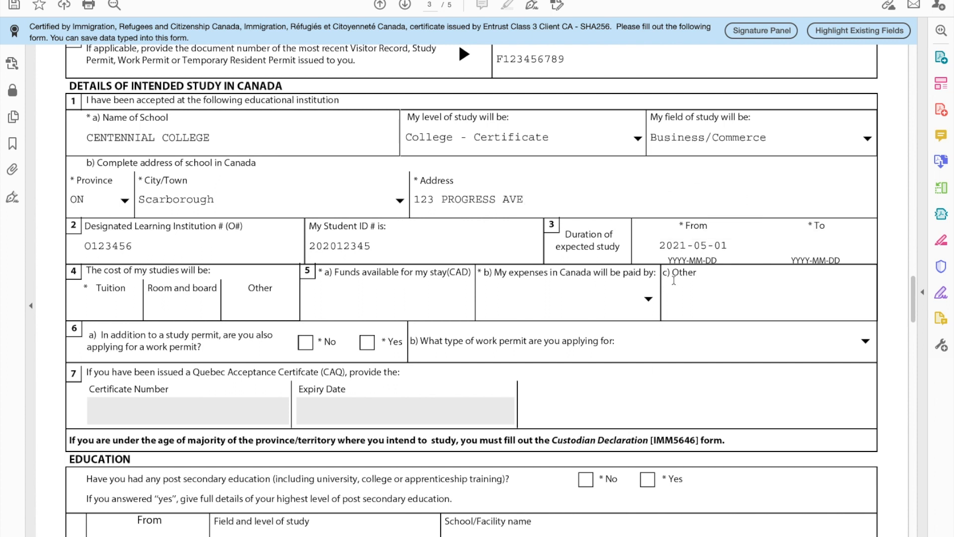
Step: Set the Duration of study To date to 2022-06-30
{"action": "left_click", "coordinate": [795, 248]}
{"action": "type", "text": "2022"}
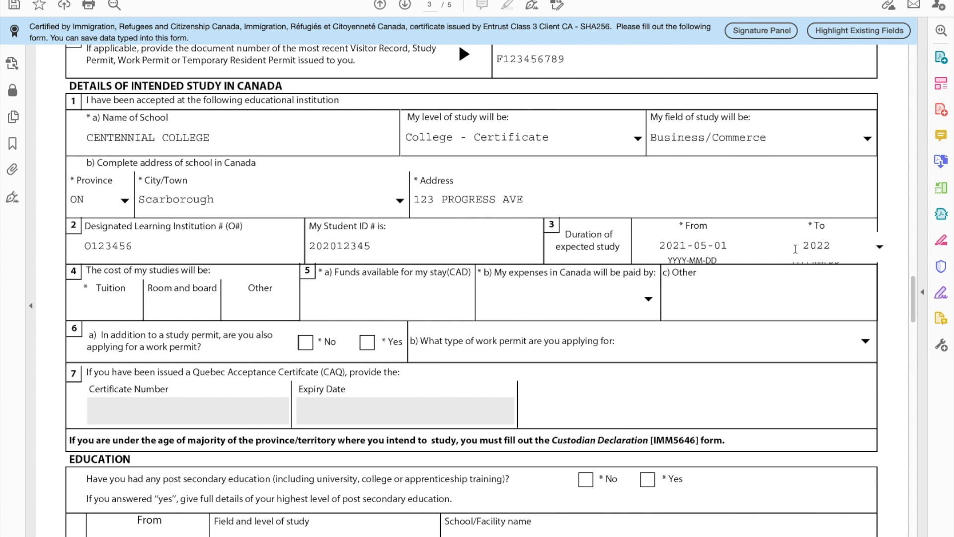
{"action": "type", "text": "-03-30"}
{"action": "key", "text": "BackSpace"}
{"action": "type", "text": "6"}
{"action": "left_click", "coordinate": [894, 183]}
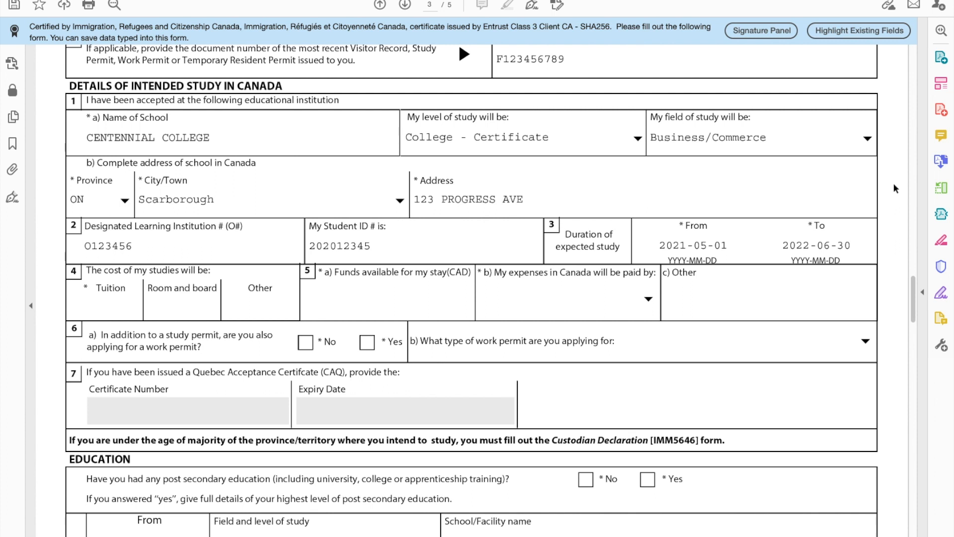
Step: Enter tuition 16000, room and board 600, and funds available 3500
{"action": "left_click", "coordinate": [117, 298]}
{"action": "type", "text": "16000"}
{"action": "left_click", "coordinate": [179, 302]}
{"action": "type", "text": "600"}
{"action": "left_click", "coordinate": [352, 301]}
{"action": "type", "text": "3500"}
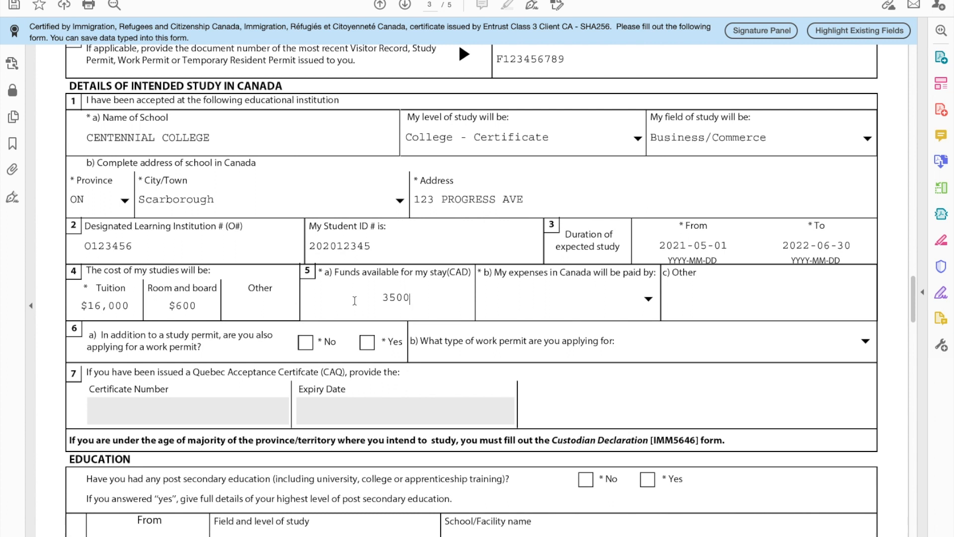
Step: Commit $3,500 funds, choose Parents as paying expenses, and tick Yes for a work permit
{"action": "left_click", "coordinate": [478, 306]}
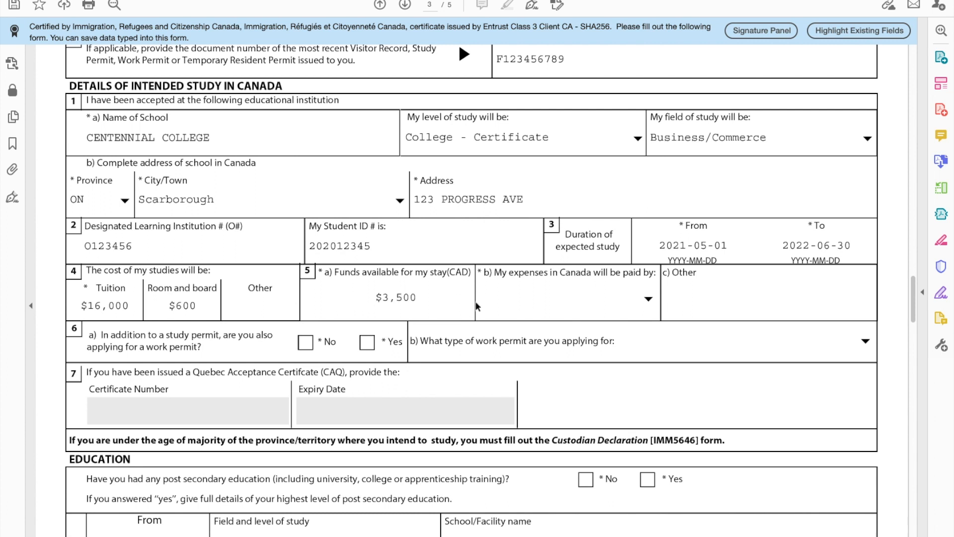
{"action": "left_click", "coordinate": [649, 300]}
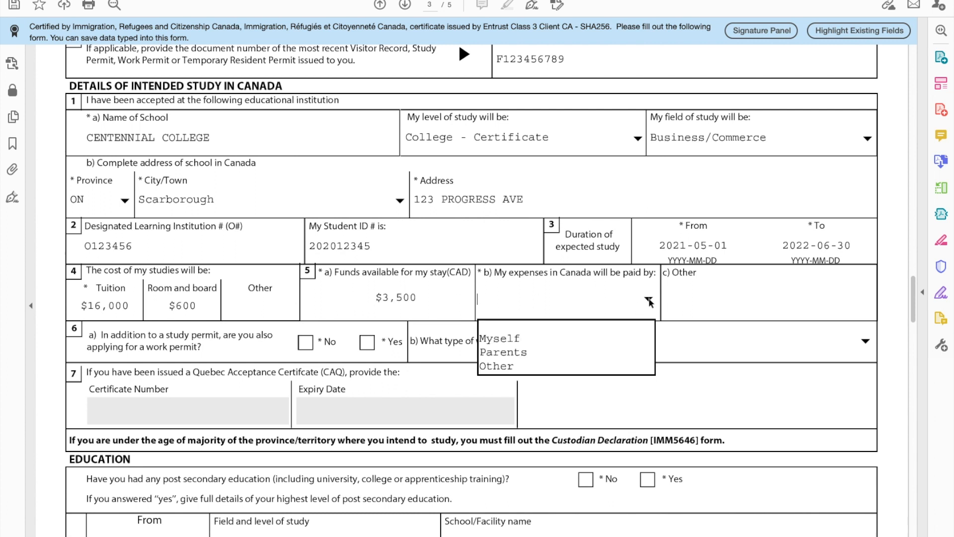
{"action": "left_click", "coordinate": [503, 354]}
{"action": "scroll", "coordinate": [601, 310], "scroll_direction": "down", "scroll_amount": 5}
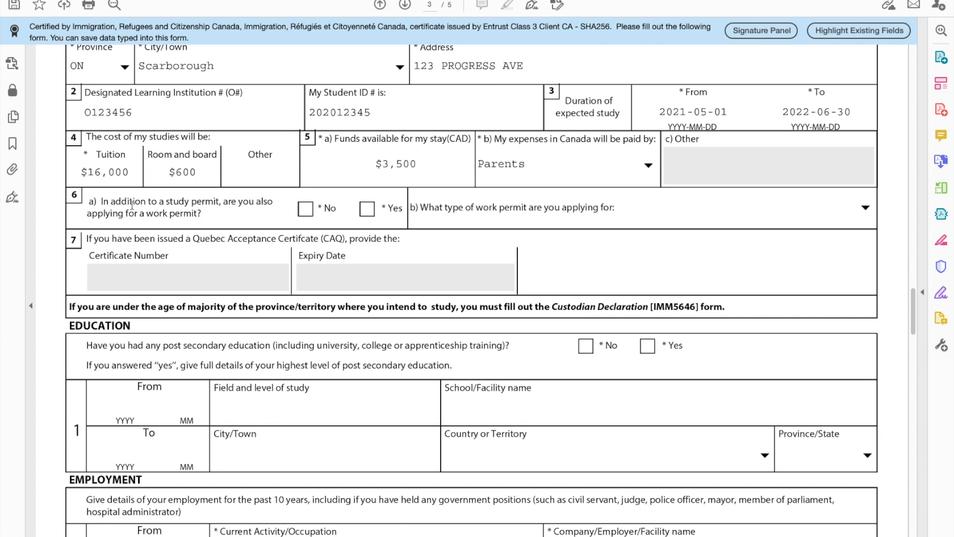
{"action": "left_click", "coordinate": [365, 210]}
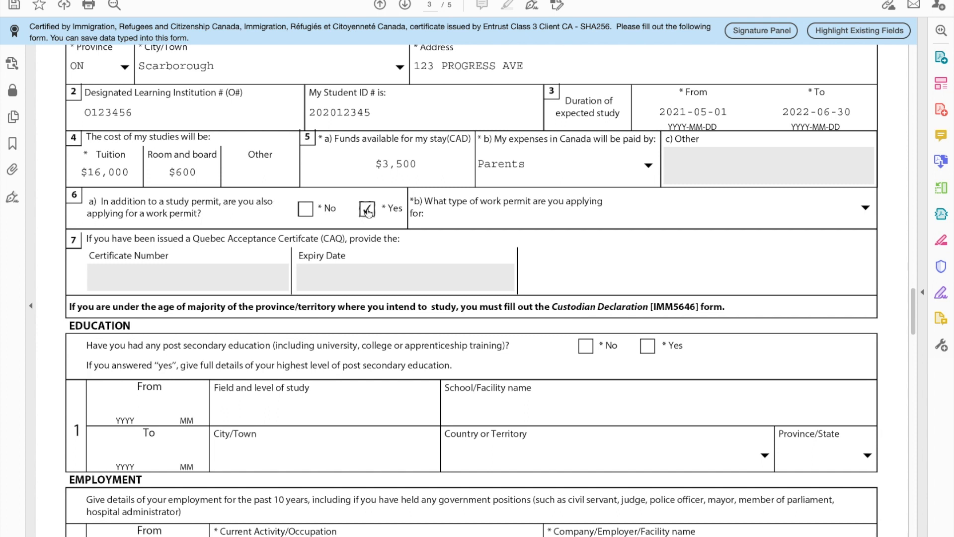
{"action": "left_click", "coordinate": [865, 207]}
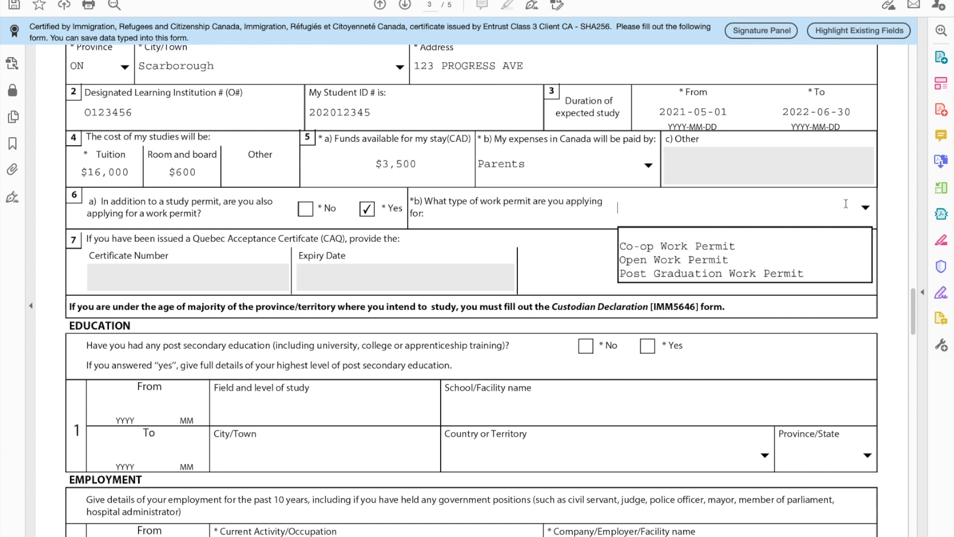
Step: Change the work-permit answer to No, tick Yes for education, and enter 2020/01 to 2020/12
{"action": "left_click", "coordinate": [305, 209]}
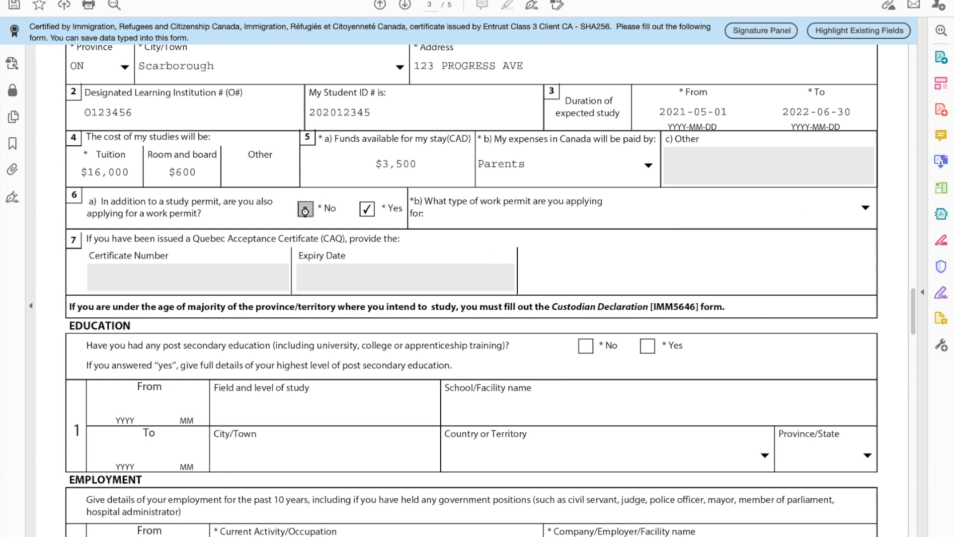
{"action": "scroll", "coordinate": [325, 277], "scroll_direction": "down", "scroll_amount": 4}
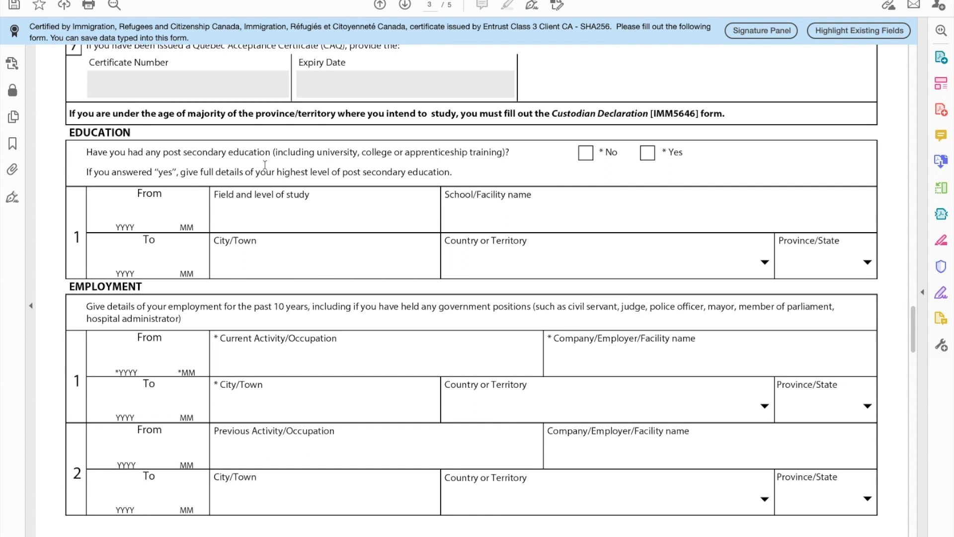
{"action": "left_click", "coordinate": [648, 154]}
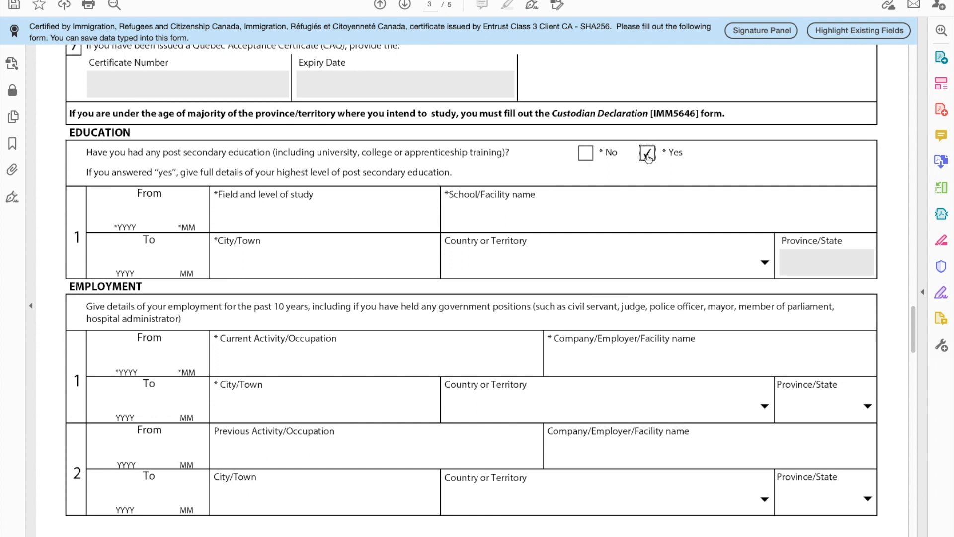
{"action": "left_click", "coordinate": [140, 209]}
{"action": "type", "text": "2020"}
{"action": "key", "text": "Tab"}
{"action": "type", "text": "01"}
{"action": "left_click", "coordinate": [125, 254]}
{"action": "type", "text": "2020"}
{"action": "key", "text": "Tab"}
{"action": "type", "text": "12"}
Step: Record EVENT MANAGEMENT at CENTENNIAL COLLEGE, SCARBOROUGH, with country Canada and province ON
{"action": "left_click", "coordinate": [256, 215]}
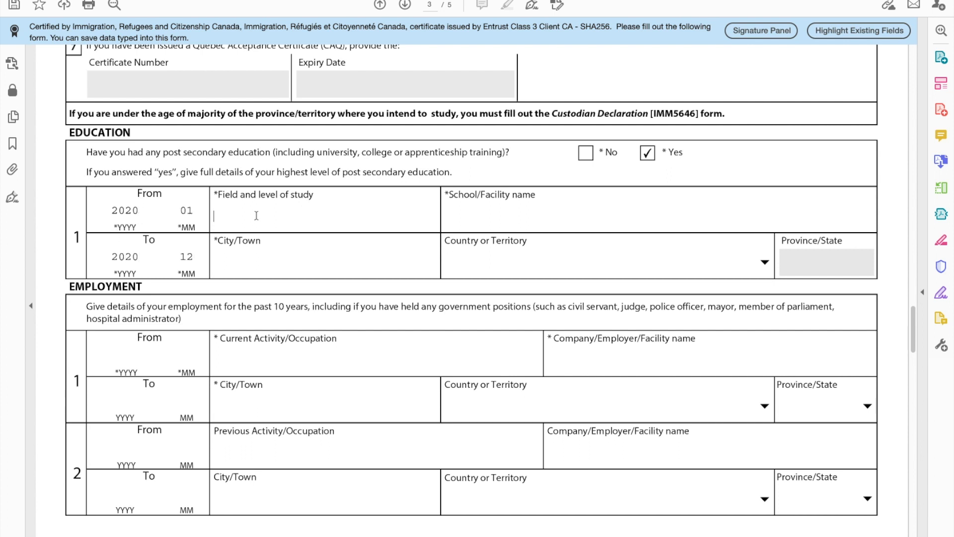
{"action": "type", "text": "EVENT MANAGEMENT"}
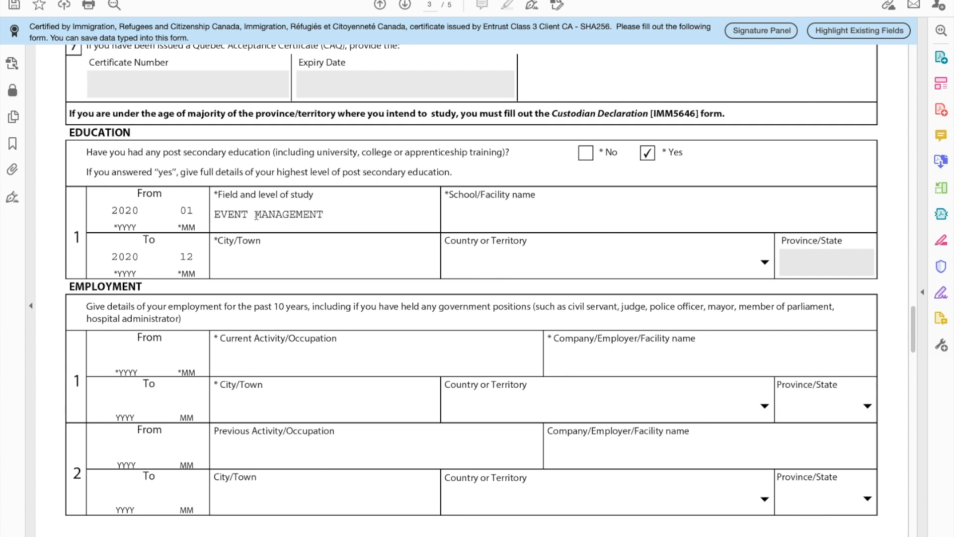
{"action": "key", "text": "Tab"}
{"action": "type", "text": "CENTENNIAL COLLEGE"}
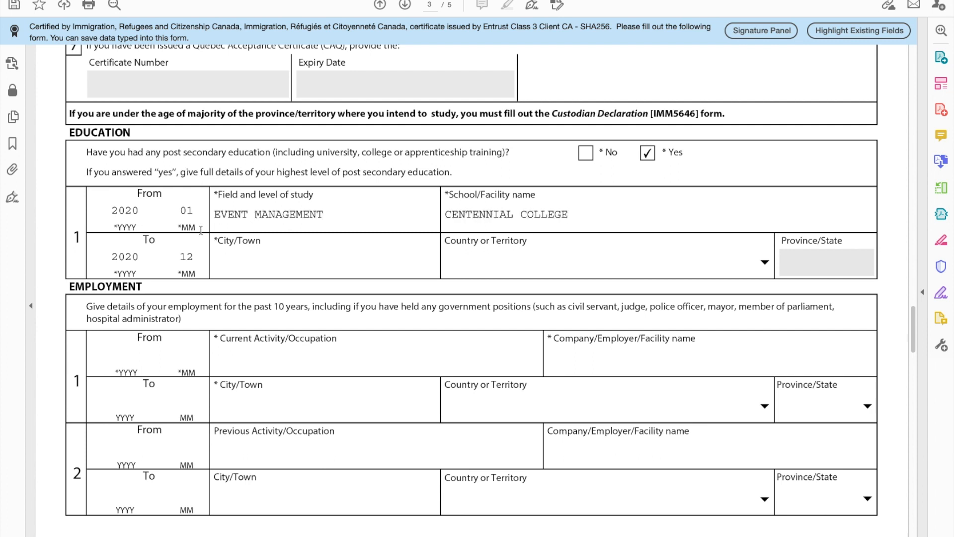
{"action": "left_click", "coordinate": [267, 245]}
{"action": "type", "text": "SCARBOROUGH"}
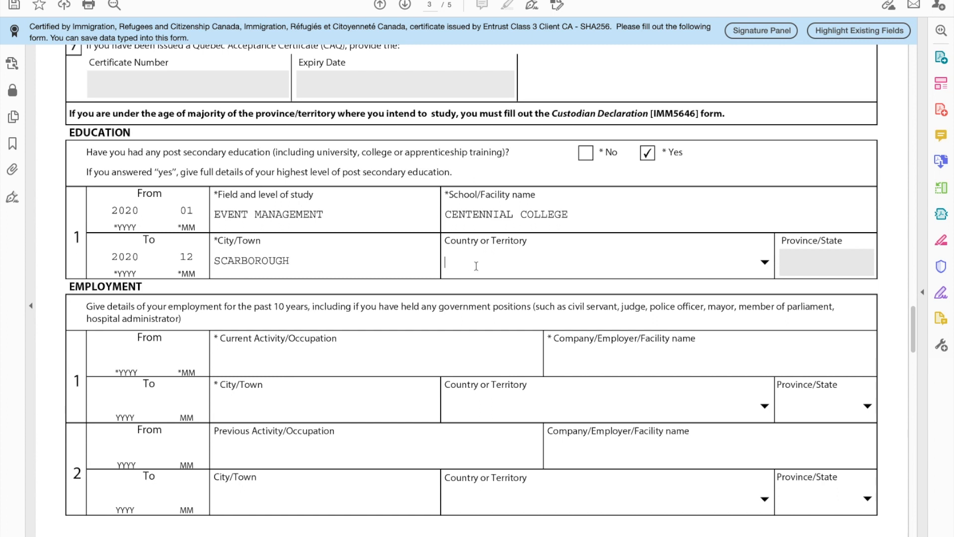
{"action": "left_click", "coordinate": [765, 262]}
{"action": "type", "text": "can"}
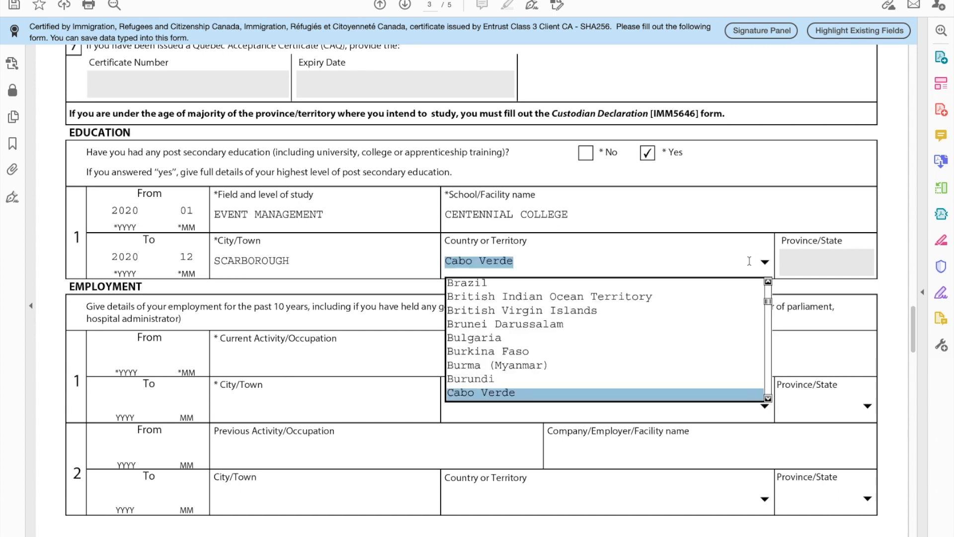
{"action": "key", "text": "Return"}
{"action": "left_click", "coordinate": [868, 262]}
{"action": "type", "text": "on"}
{"action": "key", "text": "Return"}
{"action": "scroll", "coordinate": [259, 344], "scroll_direction": "down", "scroll_amount": 2}
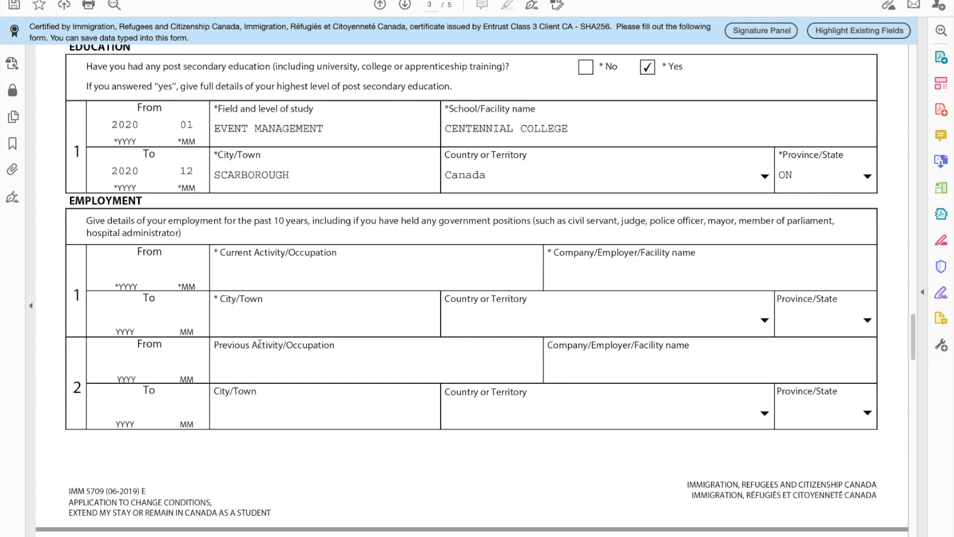
Step: Enter the first job's dates 2016/01 to 2019/01 and occupation FOREIGN SERVICE
{"action": "scroll", "coordinate": [123, 109], "scroll_direction": "down", "scroll_amount": 4}
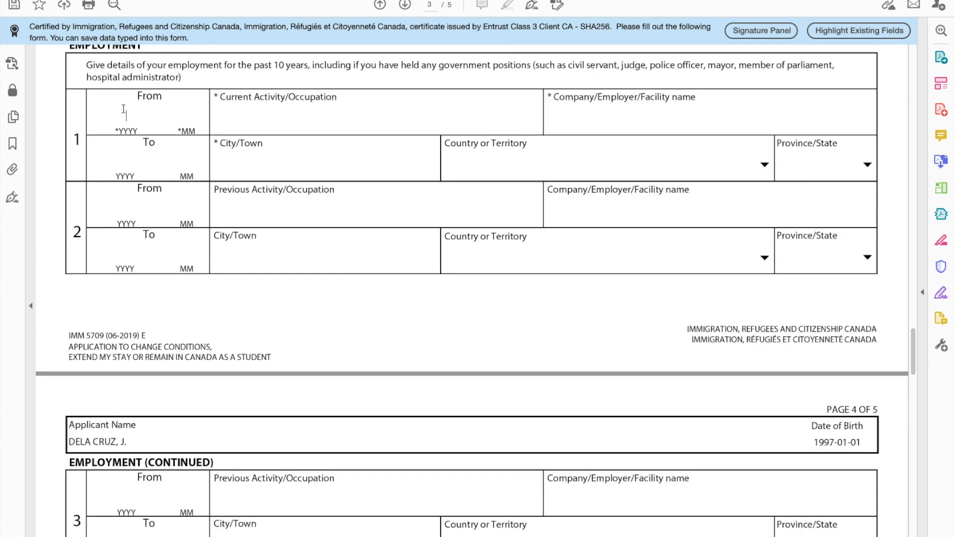
{"action": "left_click", "coordinate": [123, 108]}
{"action": "type", "text": "2016 "}
{"action": "type", "text": "01"}
{"action": "left_click", "coordinate": [118, 160]}
{"action": "type", "text": "201901"}
{"action": "left_click", "coordinate": [257, 118]}
{"action": "type", "text": "FOREIGN SRE"}
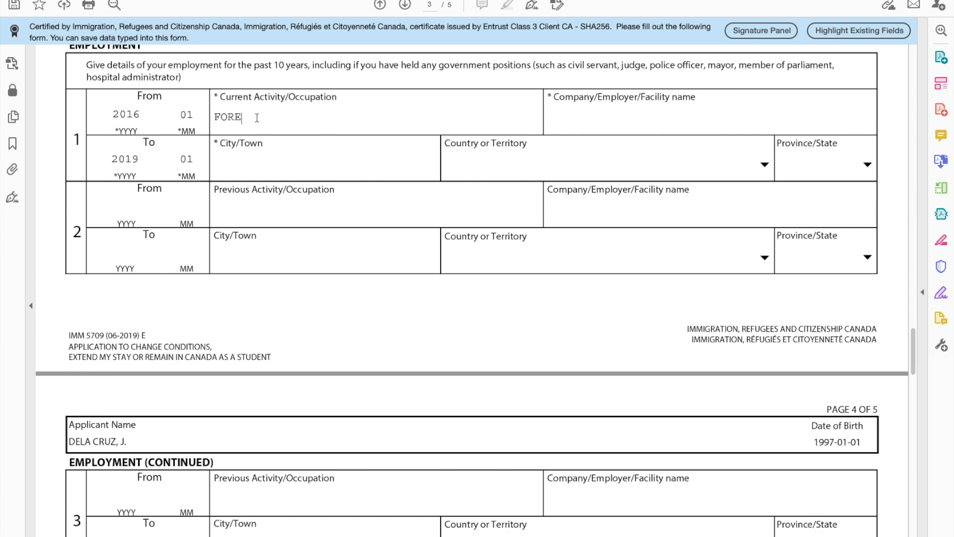
{"action": "key", "text": "BackSpace"}
{"action": "key", "text": "BackSpace"}
{"action": "type", "text": "ERVICE"}
Step: Set the first employer to PHILIPPINE WOMEN'S UNIVERSITY in MANILA, Philippines
{"action": "left_click", "coordinate": [590, 116]}
{"action": "type", "text": "PHILIPPINE WOMEN'S UNIVERSITY"}
{"action": "left_click", "coordinate": [249, 163]}
{"action": "type", "text": "MANILA"}
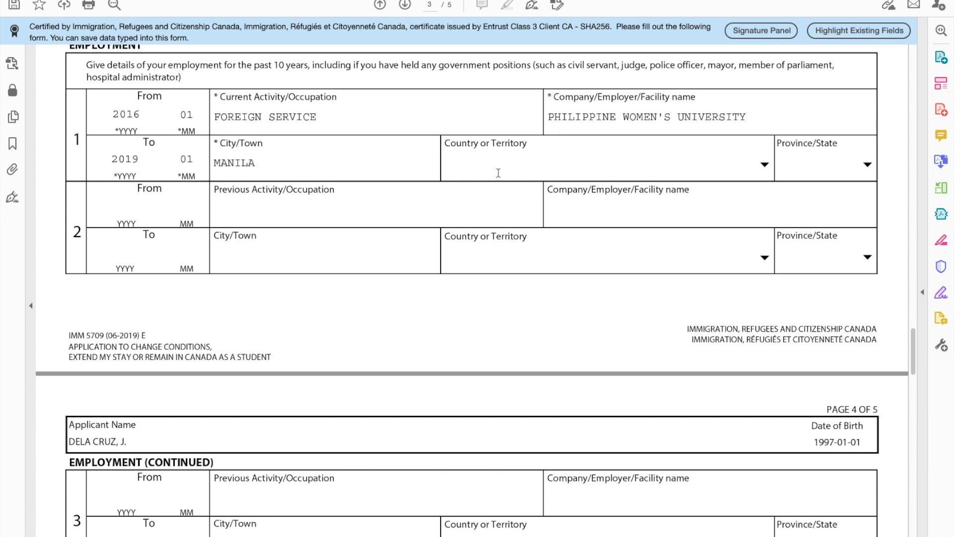
{"action": "left_click", "coordinate": [767, 166]}
{"action": "key", "text": "o"}
{"action": "key", "text": "p"}
{"action": "key", "text": "p"}
{"action": "key", "text": "p"}
{"action": "key", "text": "p"}
{"action": "key", "text": "p"}
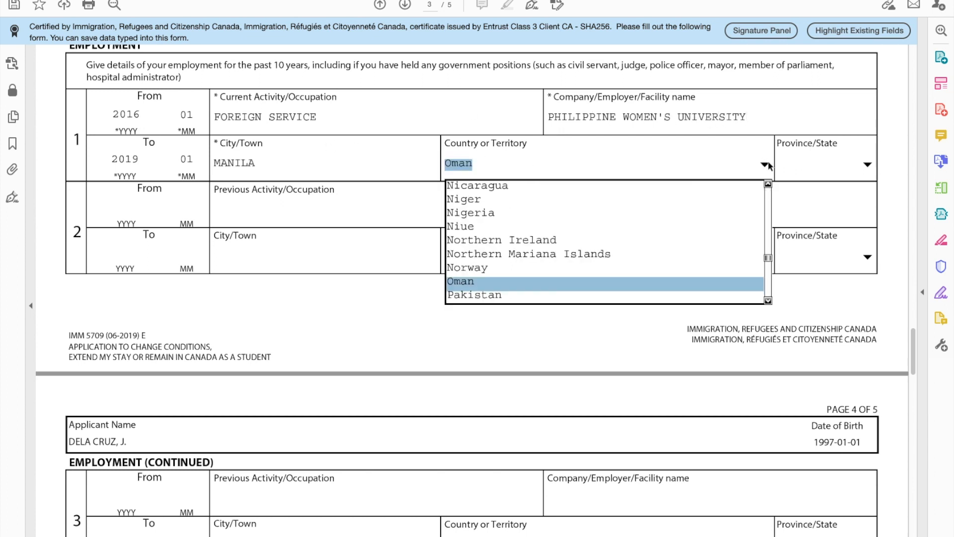
{"action": "key", "text": "p"}
{"action": "key", "text": "p"}
{"action": "left_click", "coordinate": [768, 165]}
Step: Enter the second job from 2019/02: TITLING ASSOCIATE at CENTURY PROPERTIES, MAKATI
{"action": "left_click", "coordinate": [114, 212]}
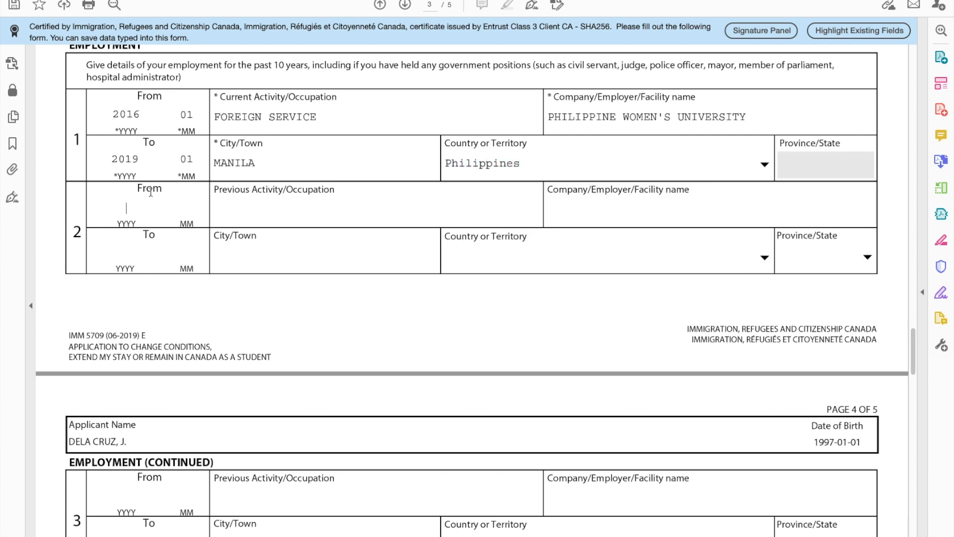
{"action": "type", "text": "20"}
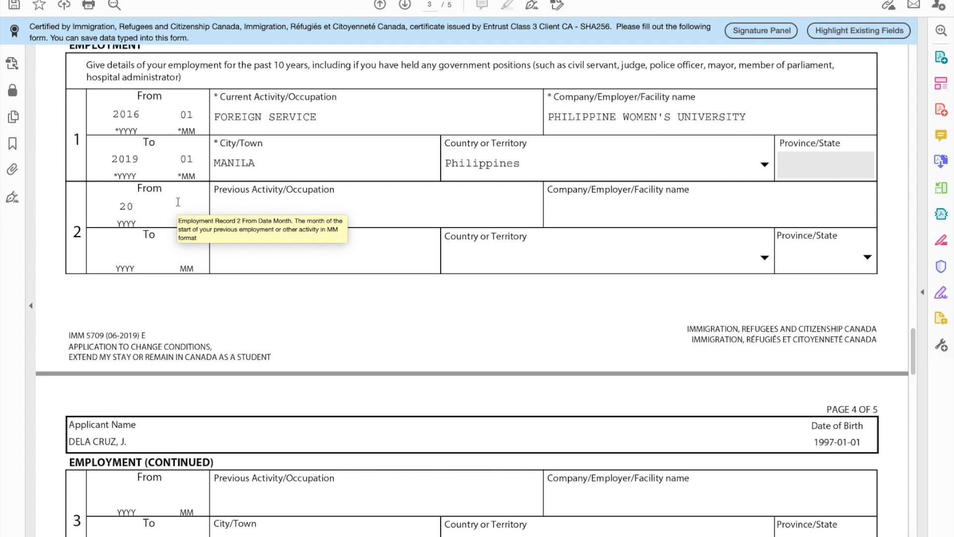
{"action": "type", "text": "19 02"}
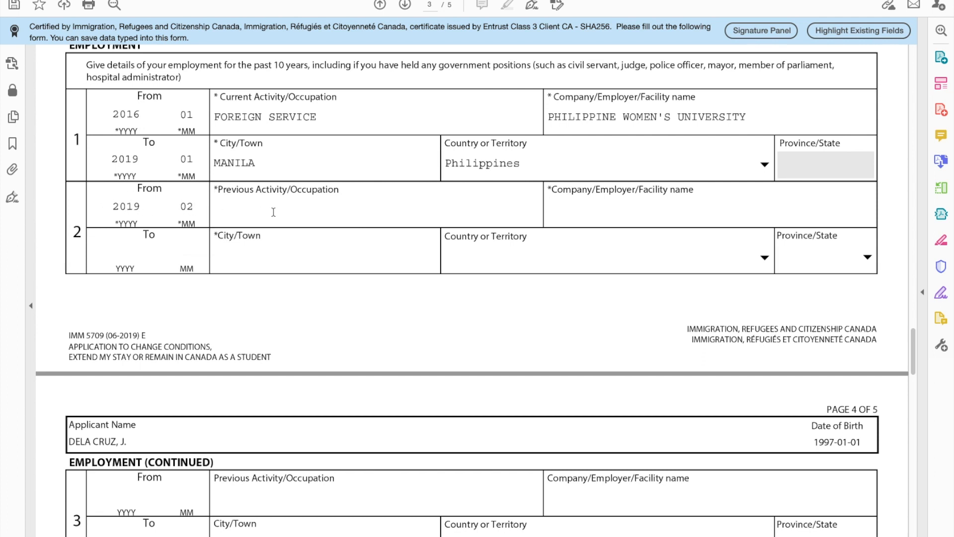
{"action": "left_click", "coordinate": [220, 210]}
{"action": "type", "text": "TITLING ASSOCIATE"}
{"action": "key", "text": "Tab"}
{"action": "type", "text": "CENTURY PROPERTIES"}
{"action": "left_click", "coordinate": [301, 256]}
{"action": "type", "text": "MAKATI"}
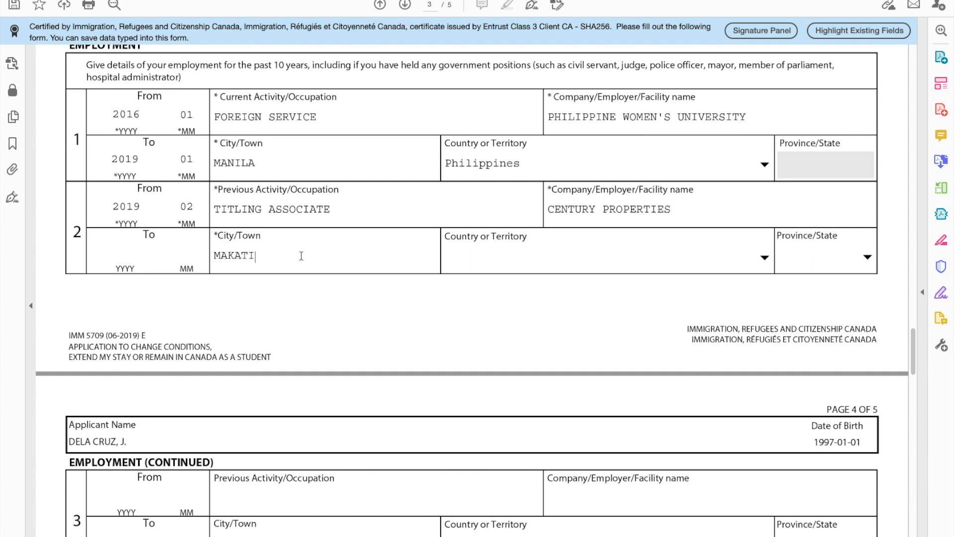
Step: Choose Philippines for the second job's country and set its end date to 2019/11
{"action": "left_click", "coordinate": [763, 261]}
{"action": "key", "text": "p"}
{"action": "key", "text": "p"}
{"action": "key", "text": "p"}
{"action": "key", "text": "p"}
{"action": "key", "text": "p"}
{"action": "key", "text": "p"}
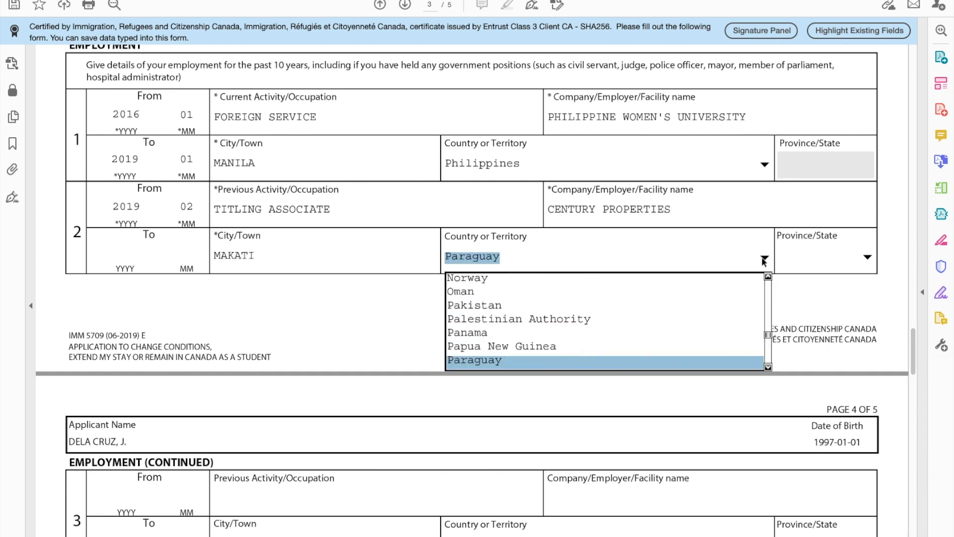
{"action": "key", "text": "p"}
{"action": "key", "text": "Return"}
{"action": "left_click", "coordinate": [122, 255]}
{"action": "type", "text": "2019"}
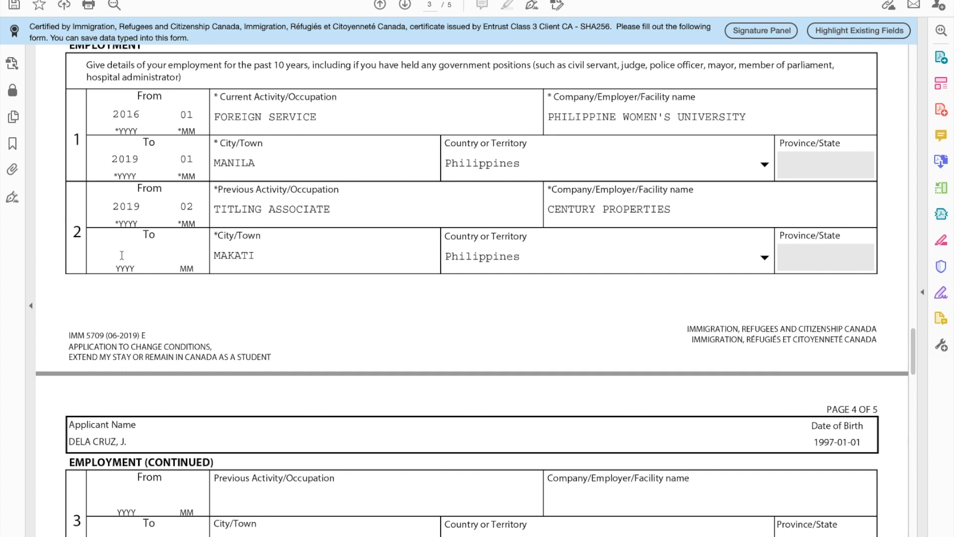
{"action": "key", "text": "Tab"}
{"action": "type", "text": "11"}
{"action": "scroll", "coordinate": [189, 316], "scroll_direction": "down", "scroll_amount": 15}
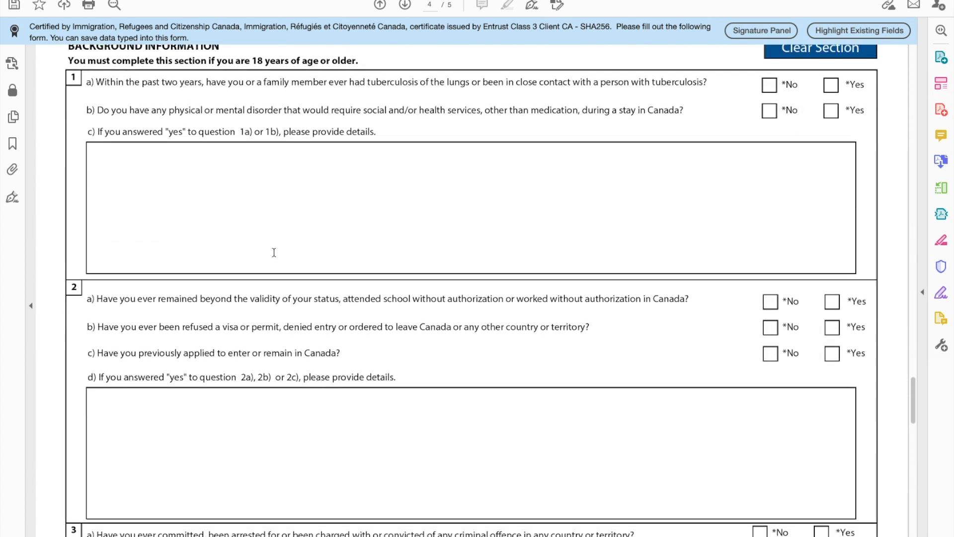
Step: Answer No to questions 1a, 1b, 2a and 2b, and Yes to 2c
{"action": "scroll", "coordinate": [120, 104], "scroll_direction": "up", "scroll_amount": 1}
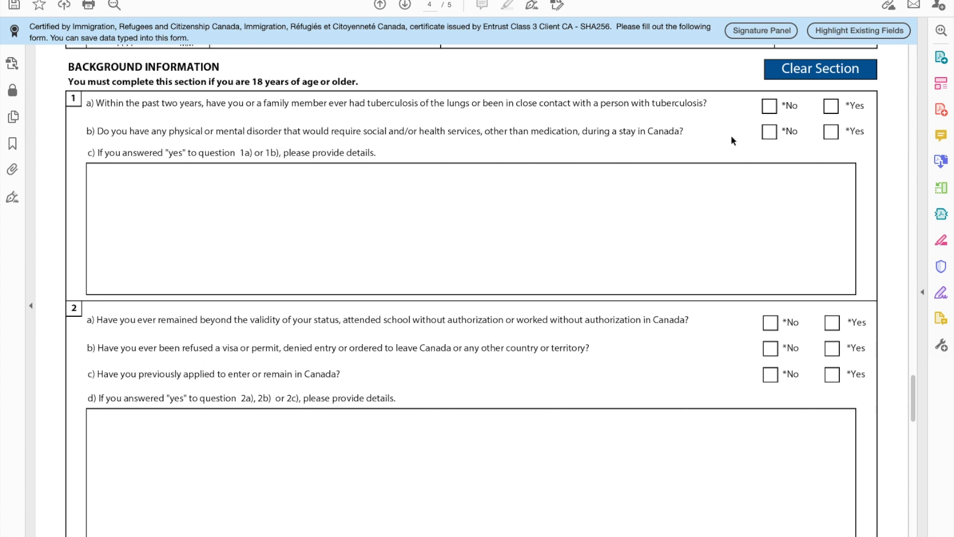
{"action": "left_click", "coordinate": [769, 106]}
{"action": "left_click", "coordinate": [770, 132]}
{"action": "scroll", "coordinate": [663, 208], "scroll_direction": "down", "scroll_amount": 2}
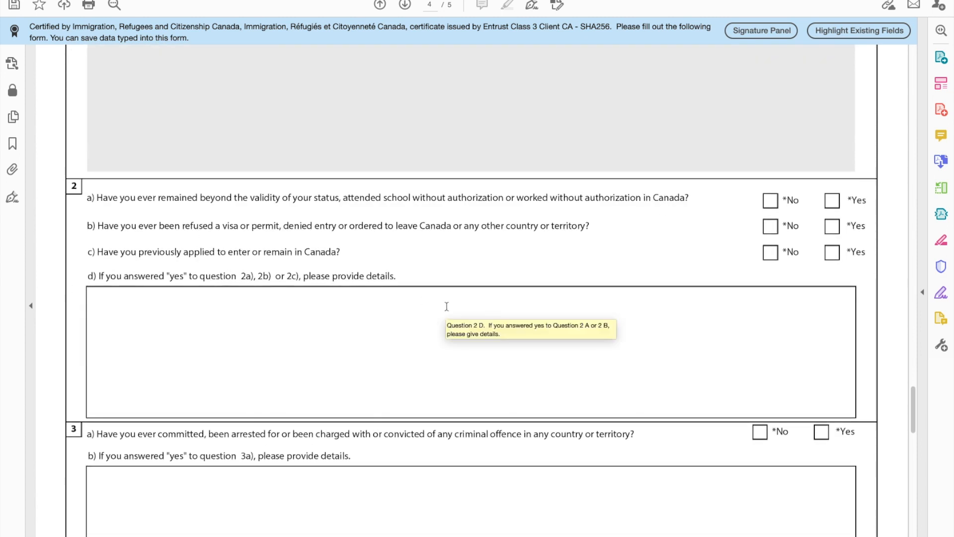
{"action": "scroll", "coordinate": [447, 306], "scroll_direction": "down", "scroll_amount": 3}
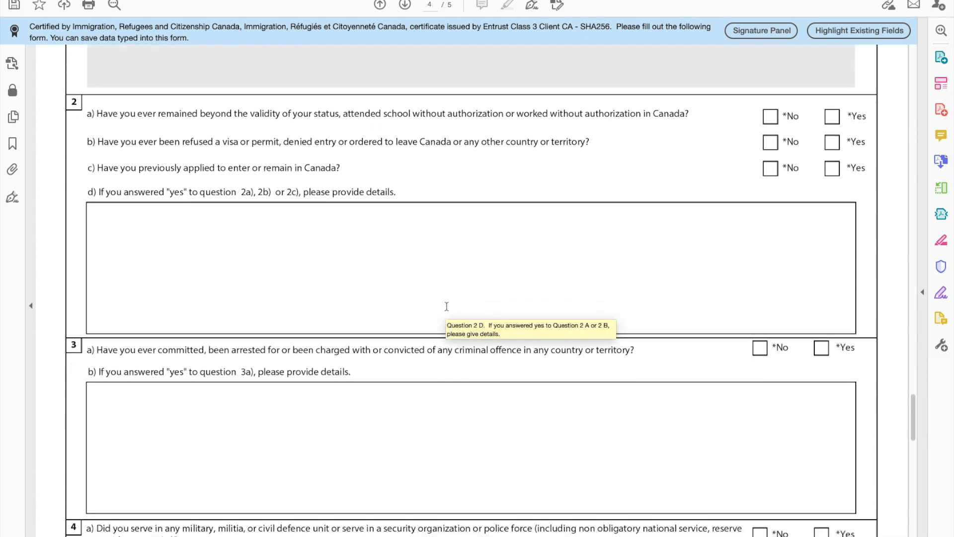
{"action": "left_click", "coordinate": [770, 116]}
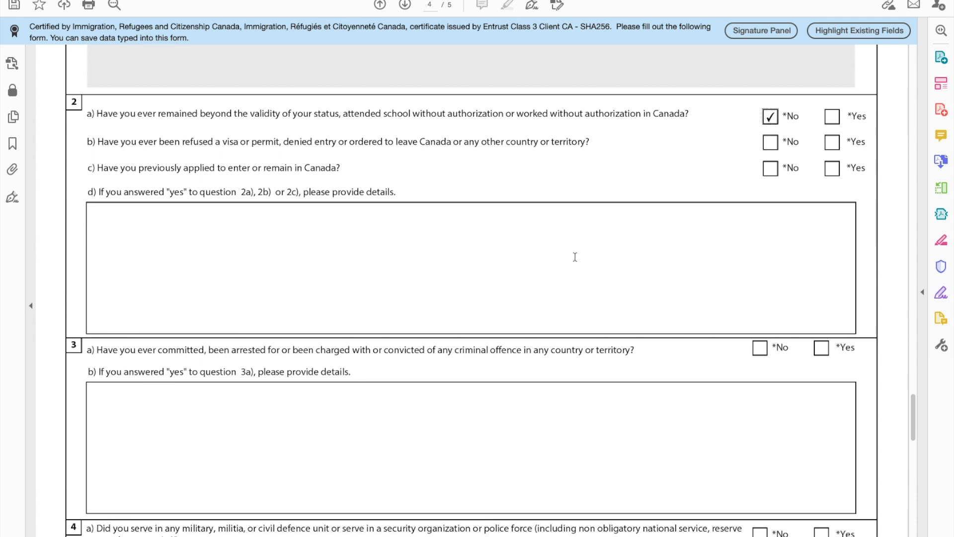
{"action": "left_click", "coordinate": [770, 144]}
{"action": "left_click", "coordinate": [833, 169]}
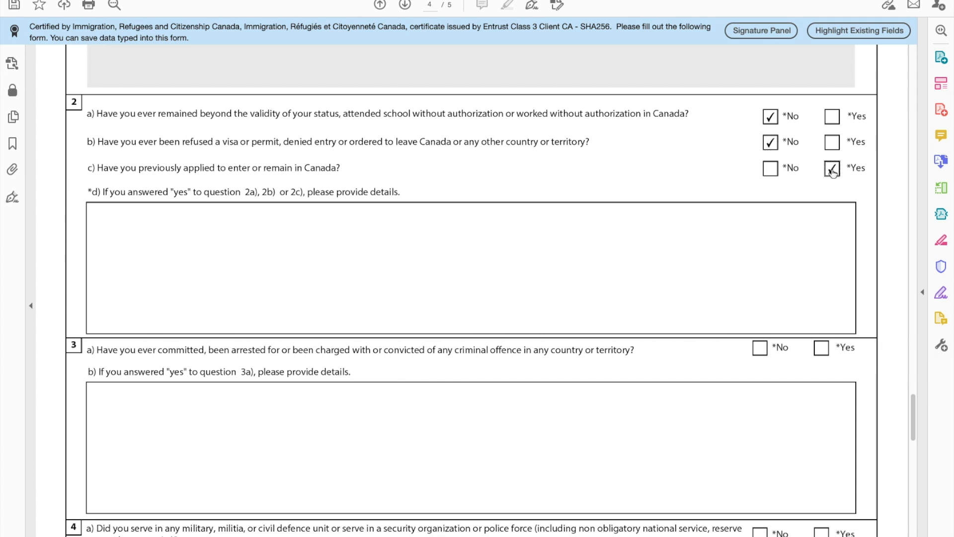
Step: In the 2d details, state the initial study permit was applied for December 12, 2019
{"action": "left_click", "coordinate": [351, 230]}
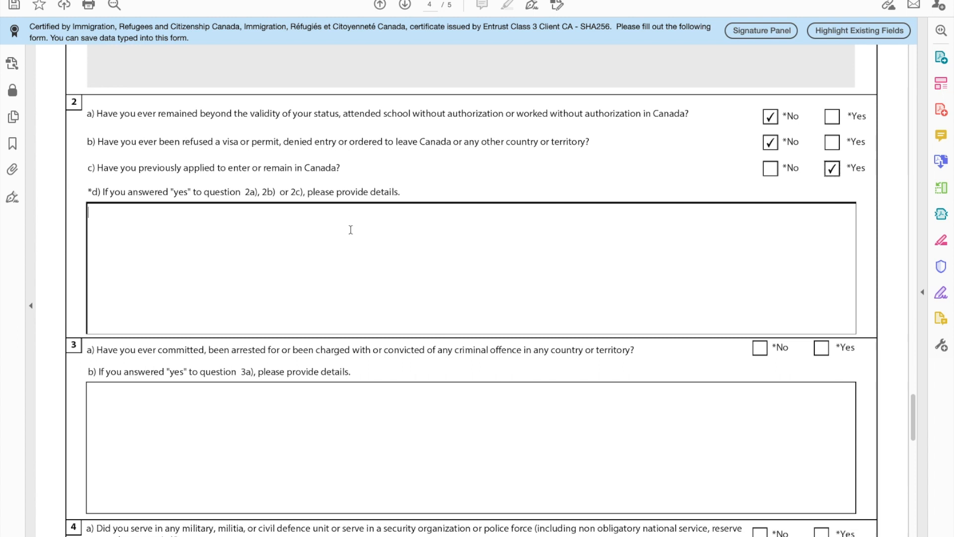
{"action": "type", "text": "I applied my inital"}
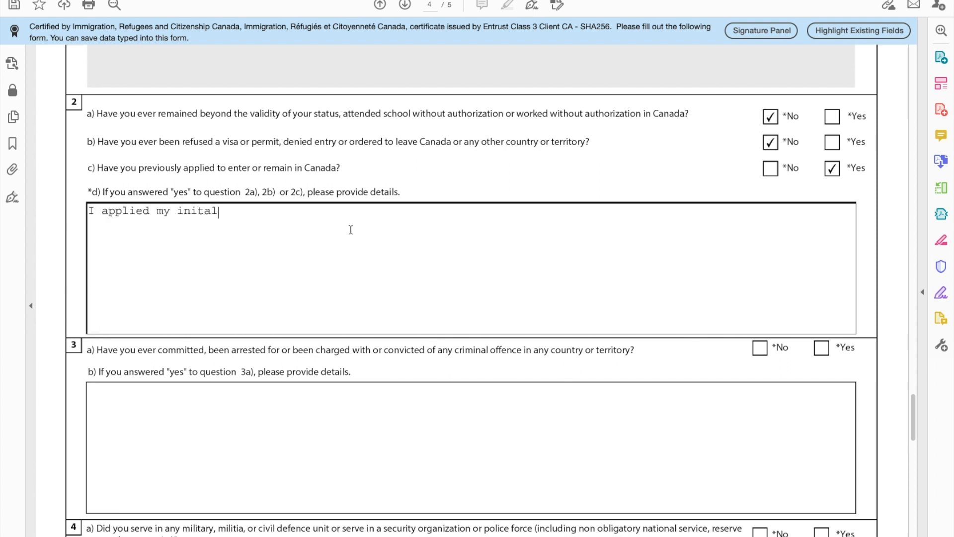
{"action": "type", "text": " study permit to enter ca"}
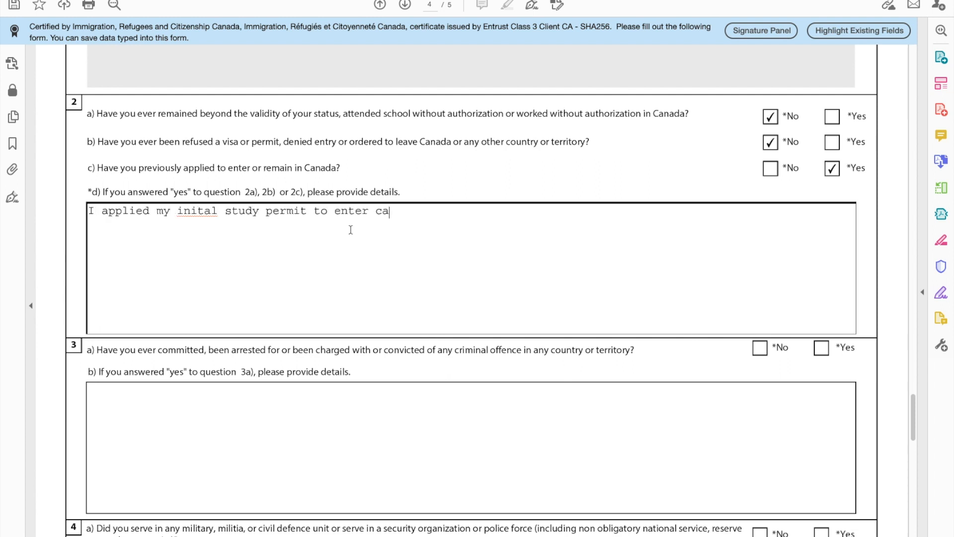
{"action": "type", "text": "nada last December 12,"}
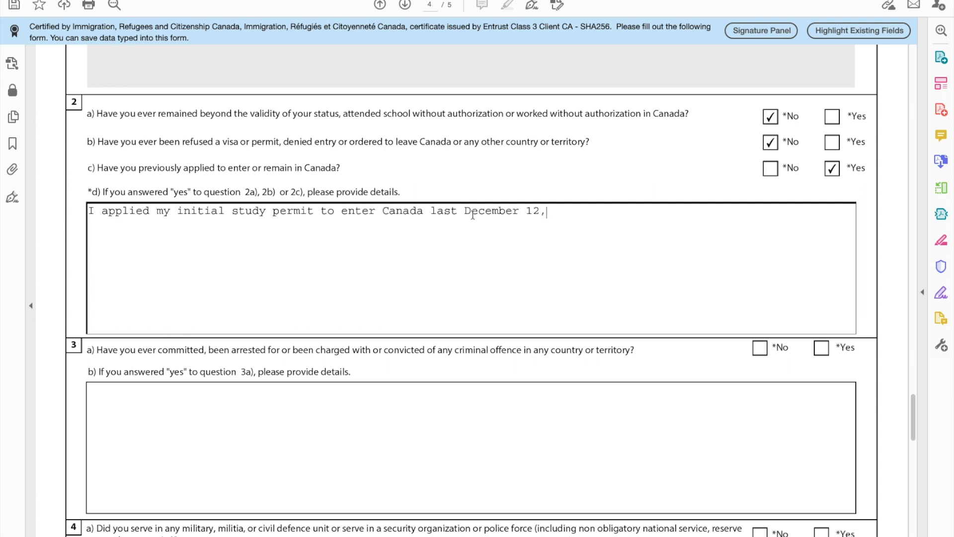
{"action": "type", "text": " 2019"}
{"action": "right_click", "coordinate": [630, 256]}
{"action": "key", "text": "Escape"}
{"action": "scroll", "coordinate": [569, 298], "scroll_direction": "down", "scroll_amount": 3}
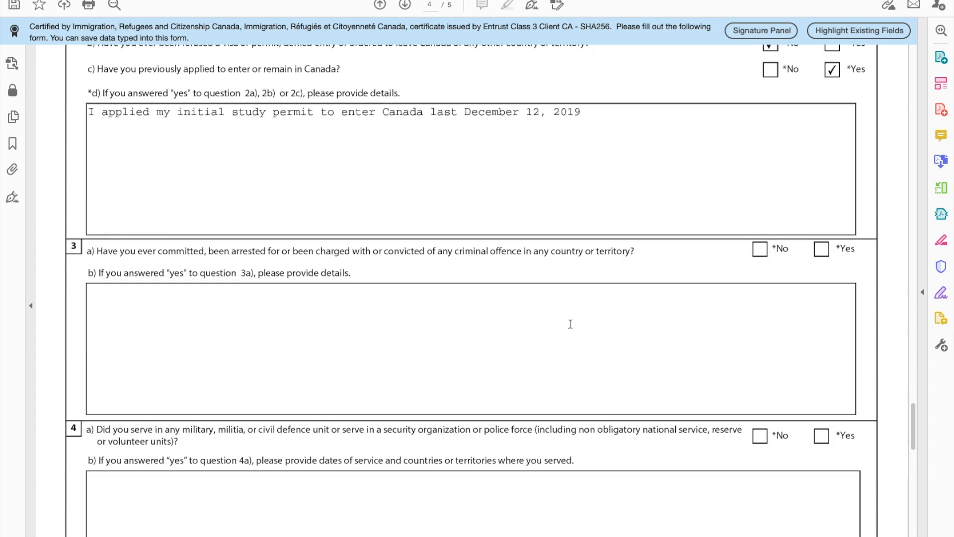
Step: Answer No to questions 3a, 4a, 5 and 6, and consent to future CIC contact
{"action": "scroll", "coordinate": [271, 235], "scroll_direction": "down", "scroll_amount": 1}
{"action": "left_click", "coordinate": [759, 226]}
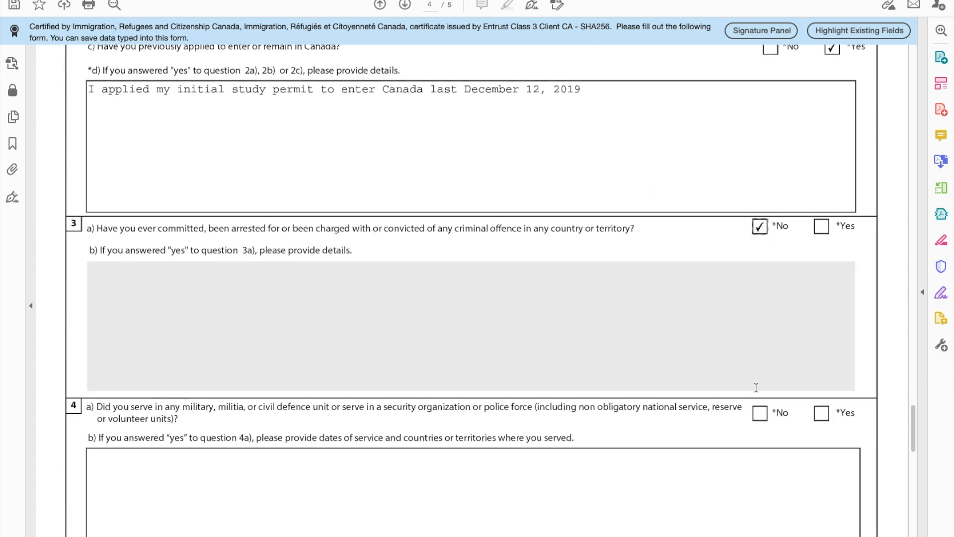
{"action": "scroll", "coordinate": [756, 398], "scroll_direction": "down", "scroll_amount": 5}
{"action": "left_click", "coordinate": [760, 220]}
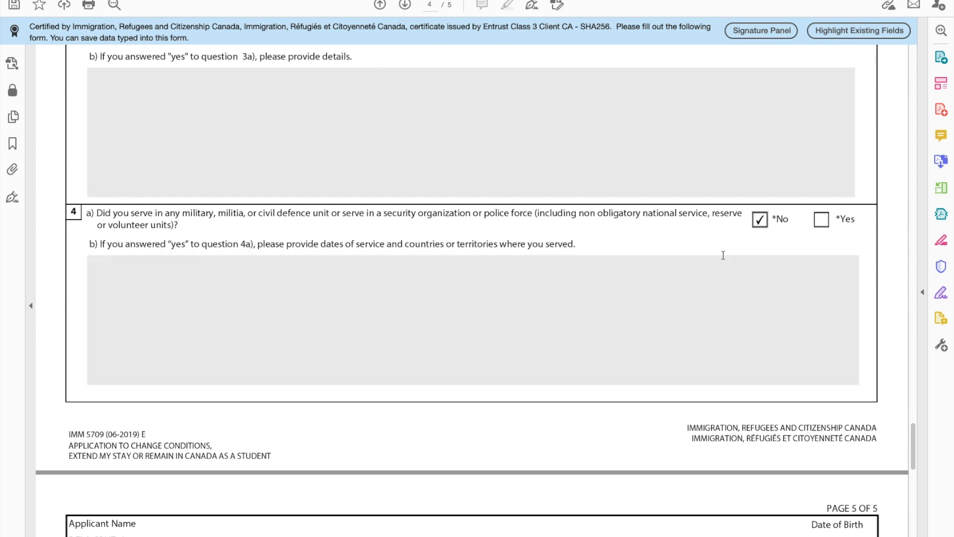
{"action": "scroll", "coordinate": [269, 321], "scroll_direction": "down", "scroll_amount": 9}
{"action": "left_click", "coordinate": [761, 227]}
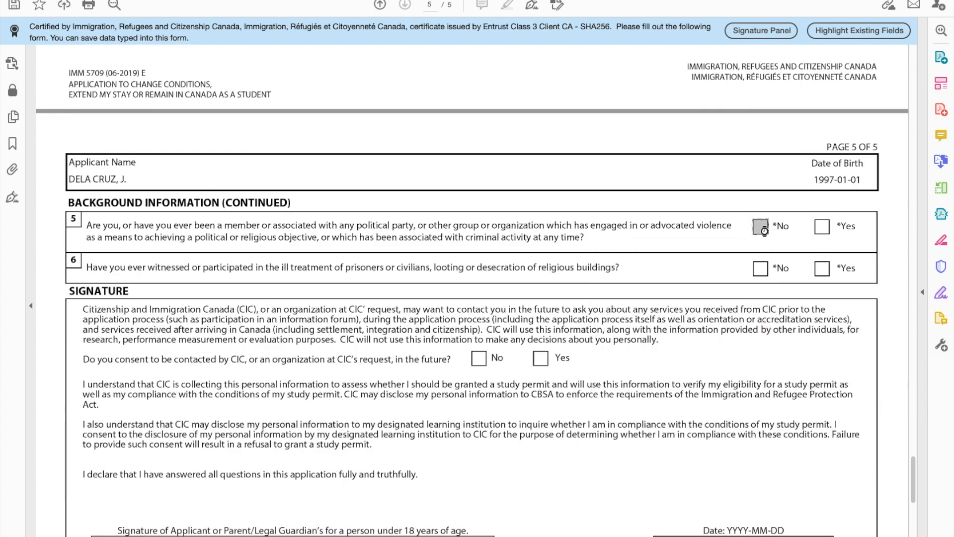
{"action": "left_click", "coordinate": [760, 268]}
{"action": "left_click_drag", "start_coordinate": [78, 359], "coordinate": [452, 362]}
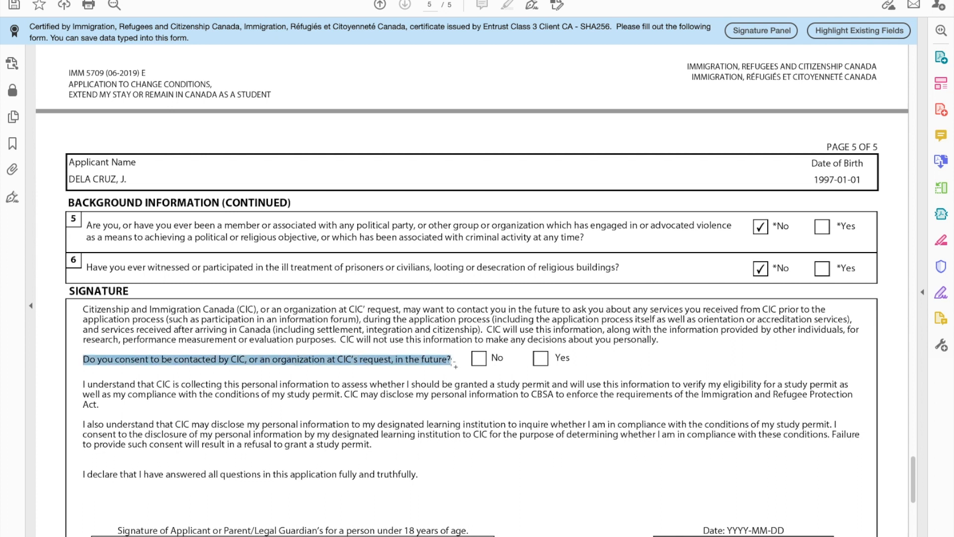
{"action": "left_click", "coordinate": [541, 358]}
{"action": "scroll", "coordinate": [387, 338], "scroll_direction": "down", "scroll_amount": 6}
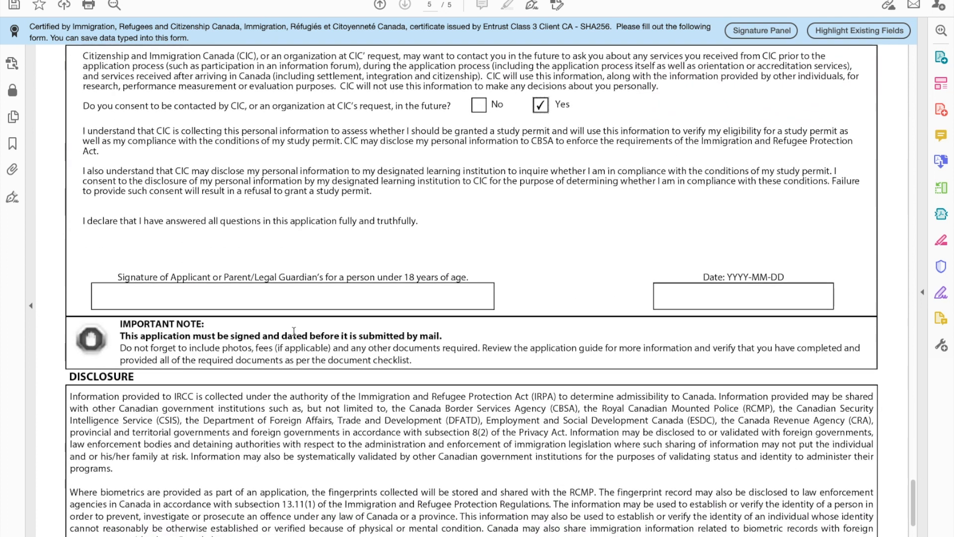
Step: Enter the applicant's full name in the signature field, correcting the mistyped last letter
{"action": "left_click", "coordinate": [219, 297]}
{"action": "type", "text": "JUANA DELA"}
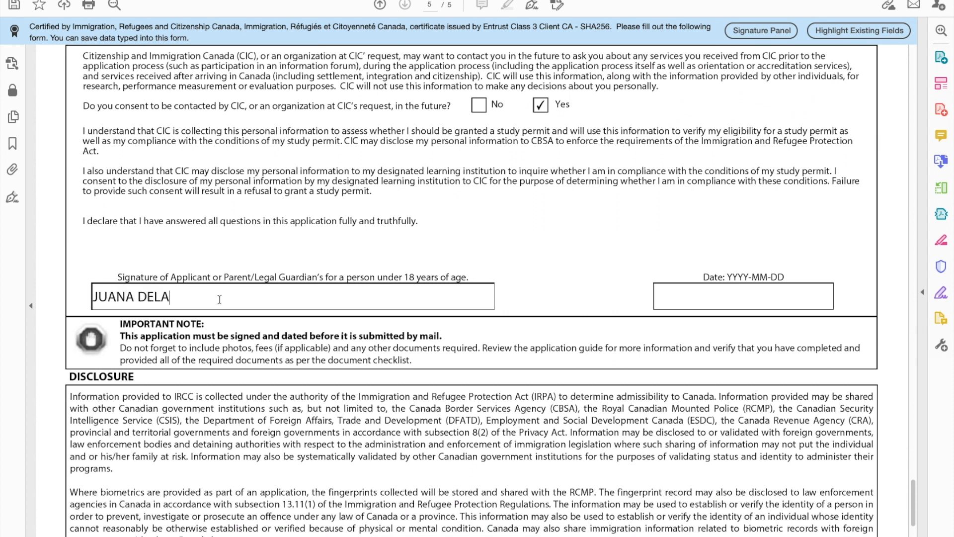
{"action": "type", "text": " CRUS"}
{"action": "key", "text": "BackSpace"}
{"action": "type", "text": "Z"}
{"action": "left_click", "coordinate": [722, 292]}
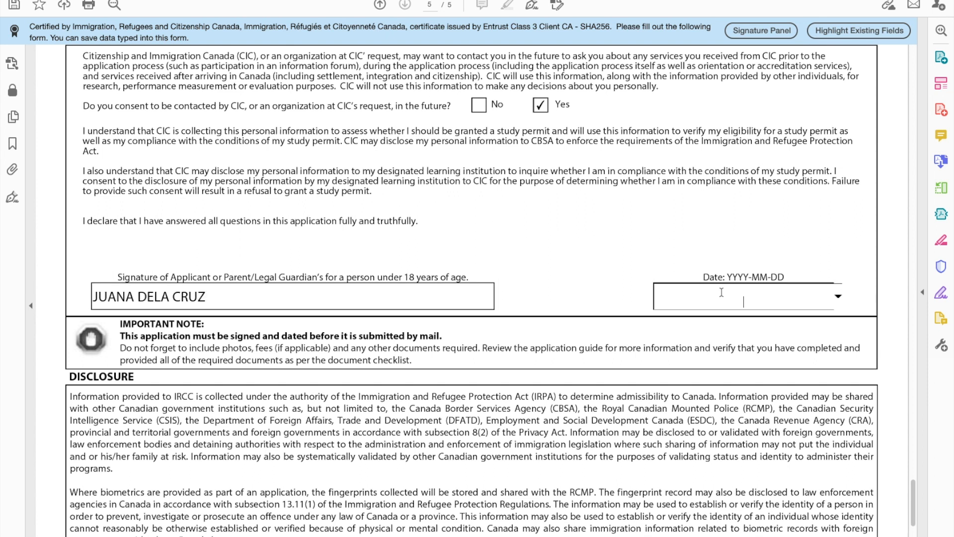
Step: Validate the completed form and dismiss the confirmation to reveal the barcode page 6
{"action": "scroll", "coordinate": [252, 394], "scroll_direction": "down", "scroll_amount": 10}
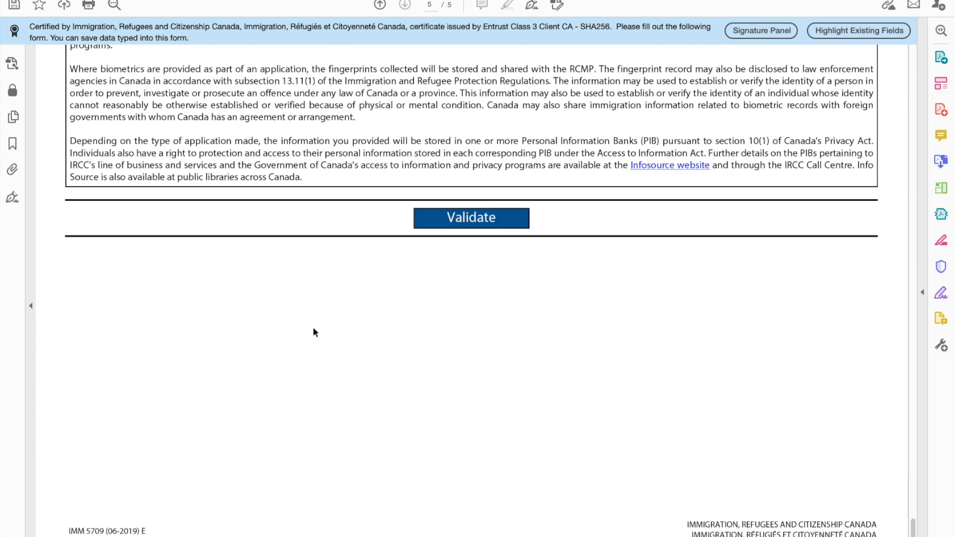
{"action": "scroll", "coordinate": [313, 327], "scroll_direction": "up", "scroll_amount": 3}
{"action": "left_click", "coordinate": [475, 311]}
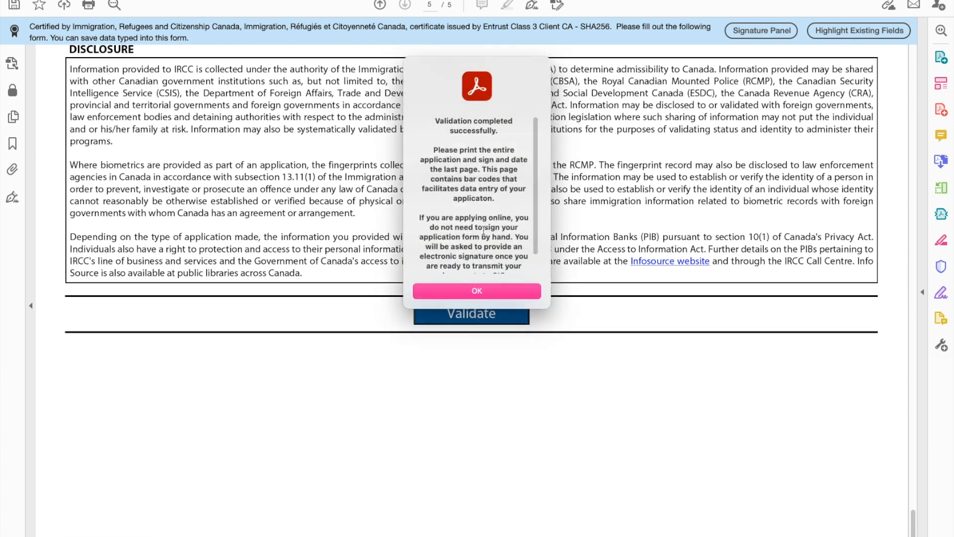
{"action": "scroll", "coordinate": [487, 203], "scroll_direction": "down", "scroll_amount": 2}
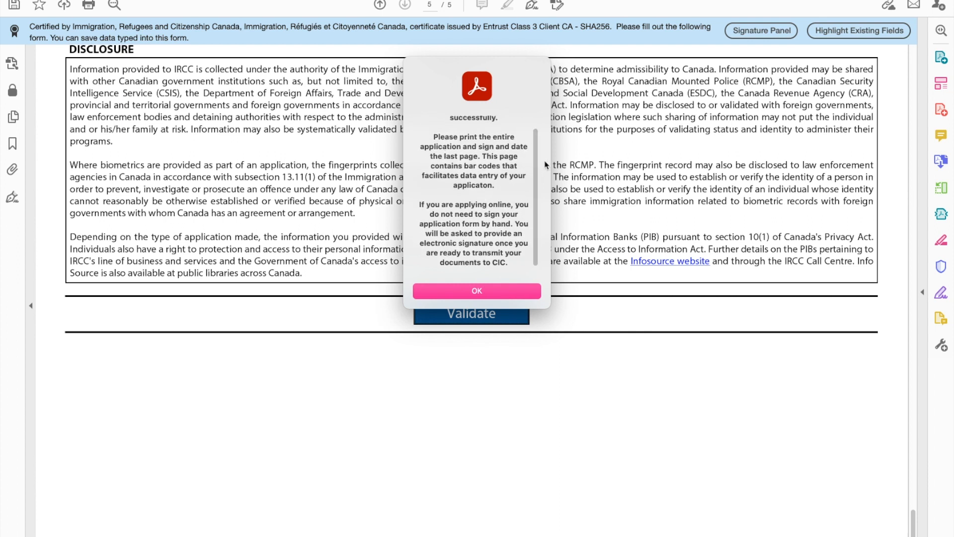
{"action": "scroll", "coordinate": [485, 196], "scroll_direction": "down", "scroll_amount": 1}
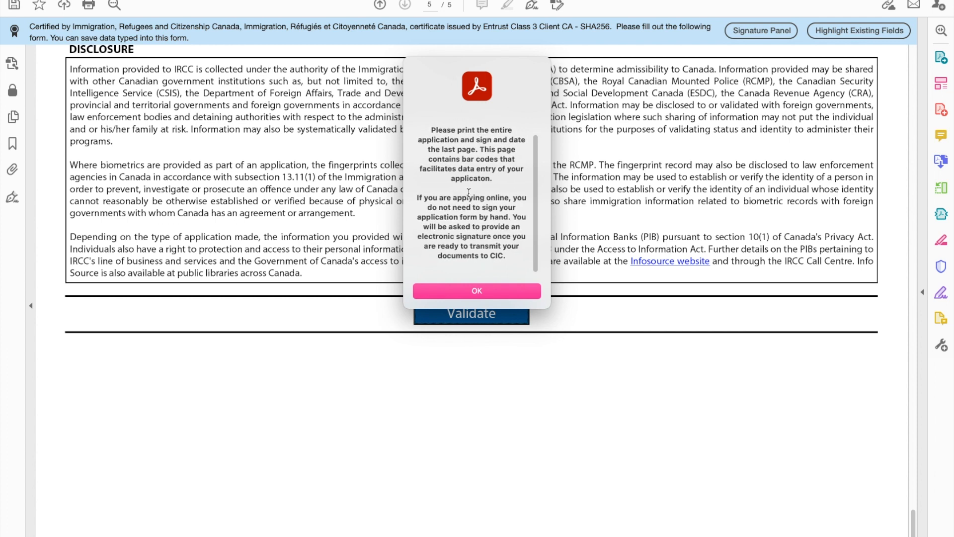
{"action": "left_click", "coordinate": [478, 293]}
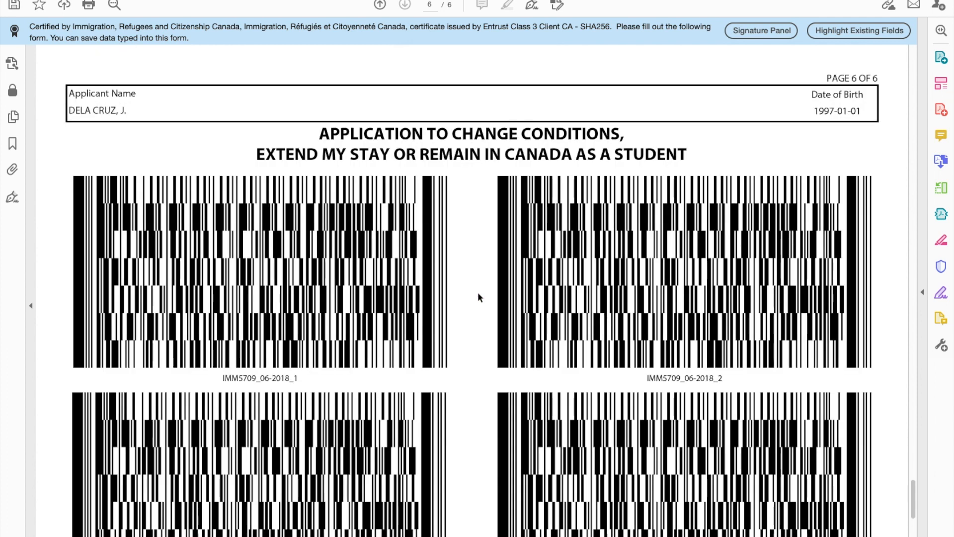
{"action": "scroll", "coordinate": [478, 294], "scroll_direction": "down", "scroll_amount": 5}
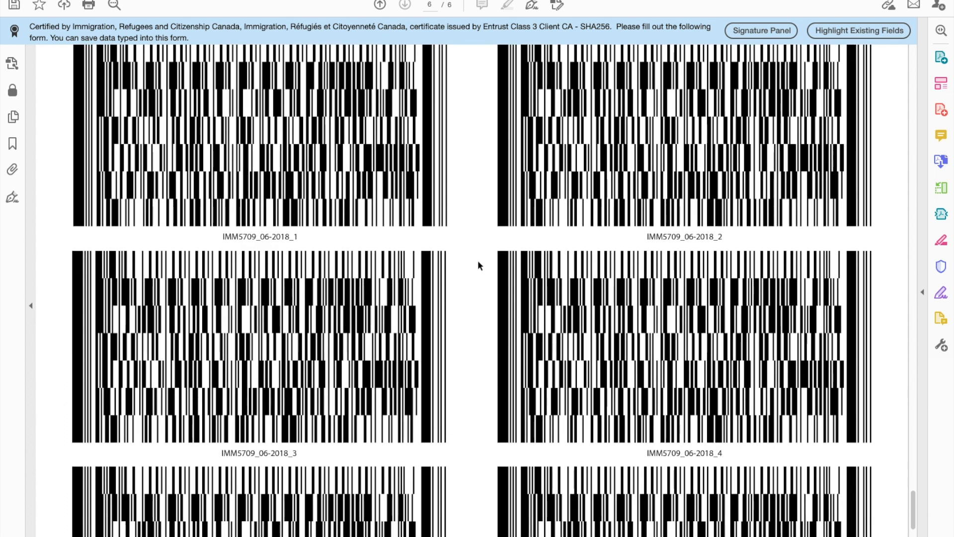
{"action": "scroll", "coordinate": [479, 265], "scroll_direction": "down", "scroll_amount": 13}
{"action": "scroll", "coordinate": [478, 230], "scroll_direction": "down", "scroll_amount": 3}
{"action": "scroll", "coordinate": [478, 233], "scroll_direction": "up", "scroll_amount": 20}
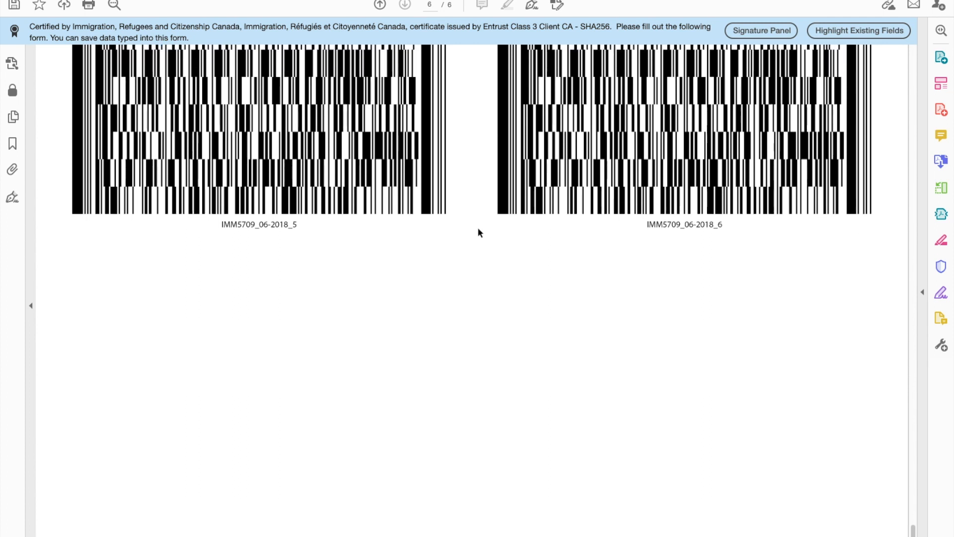
{"action": "scroll", "coordinate": [478, 232], "scroll_direction": "up", "scroll_amount": 20}
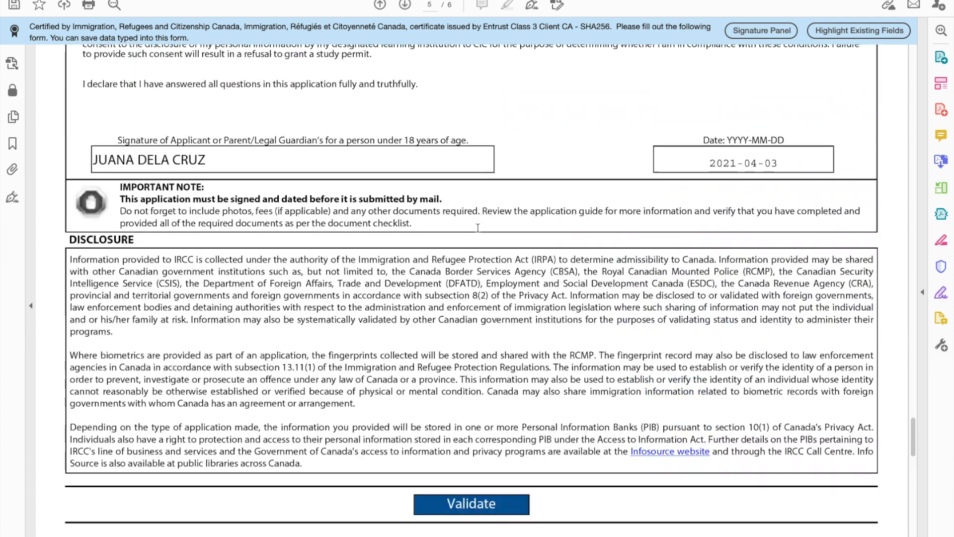
{"action": "scroll", "coordinate": [408, 453], "scroll_direction": "down", "scroll_amount": 20}
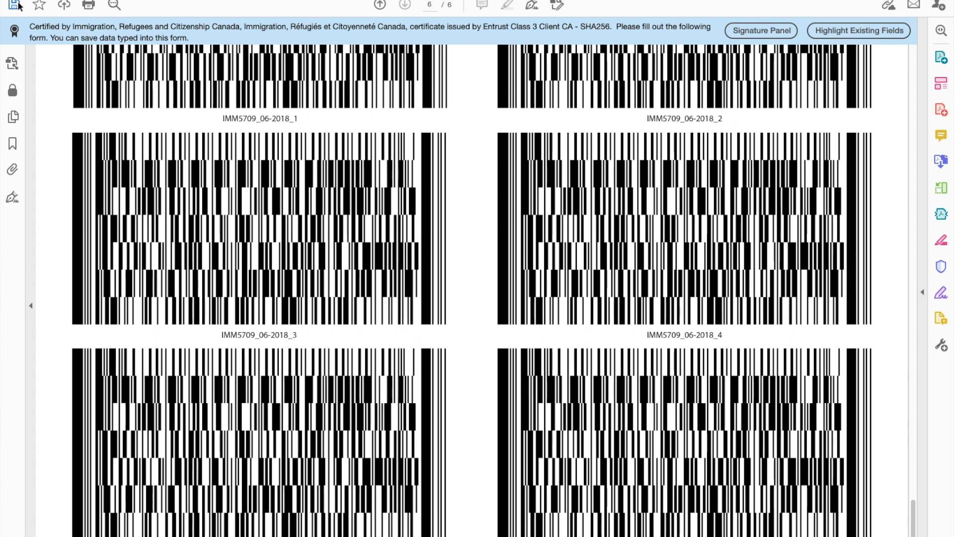
{"action": "left_click", "coordinate": [88, 5]}
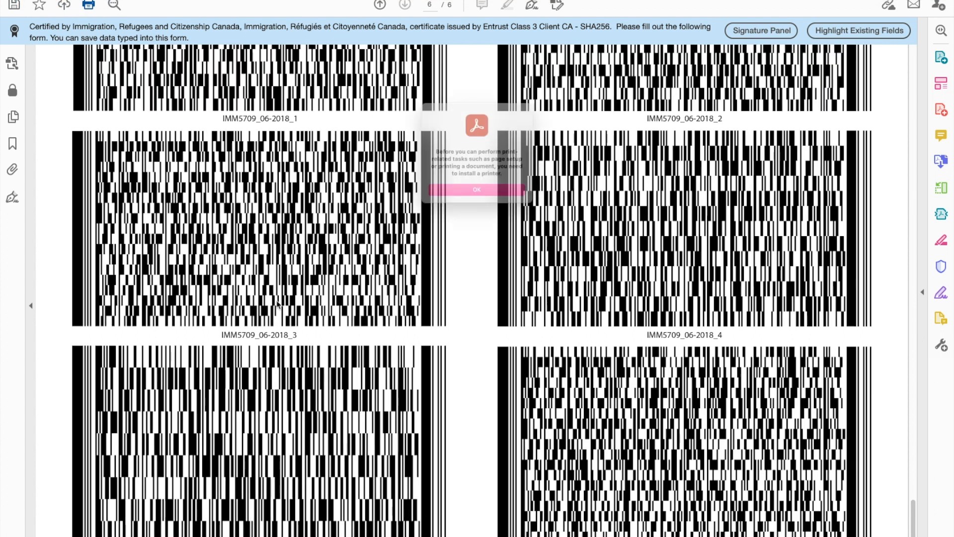
{"action": "left_click", "coordinate": [495, 200]}
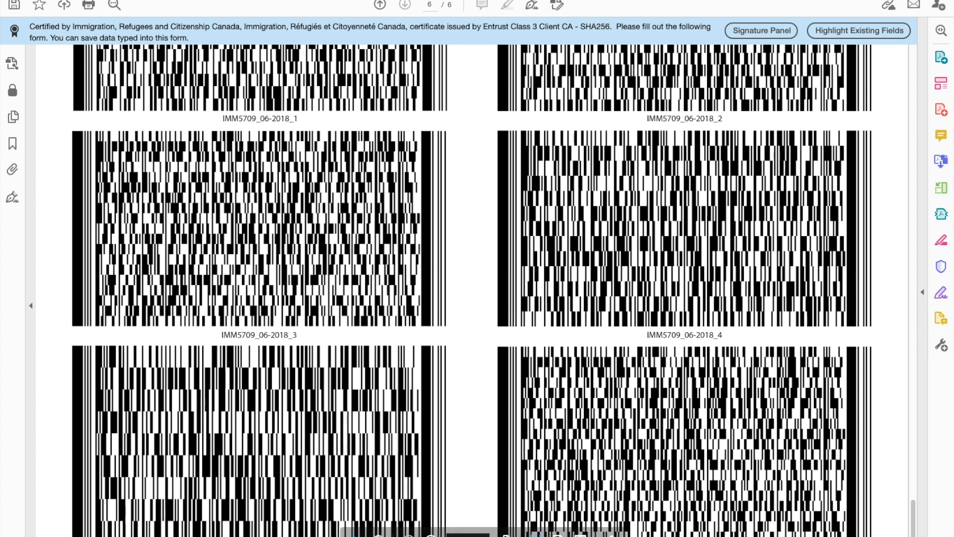